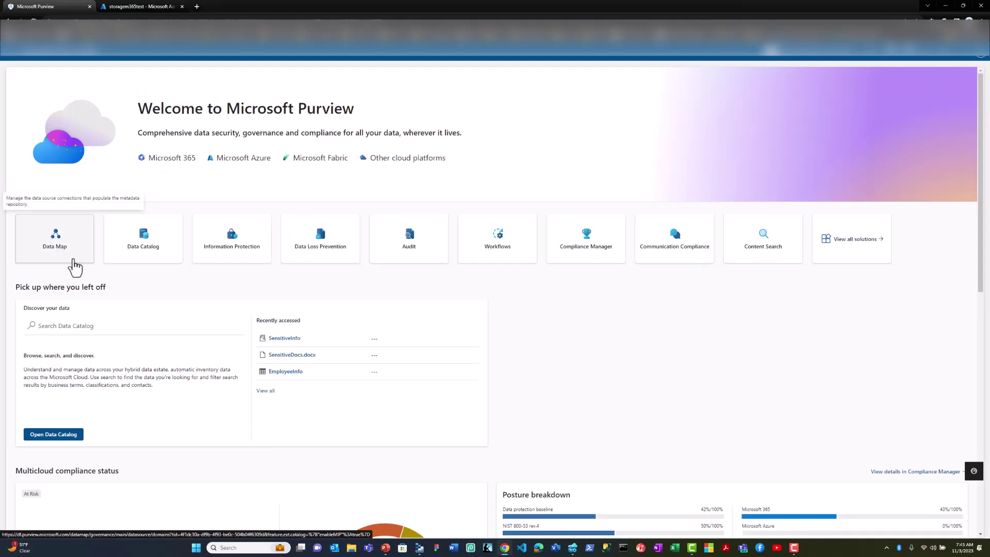
Open the NewConfidential_1013 sensitivity label for editing from Information Protection.
{"action": "left_click", "coordinate": [240, 261]}
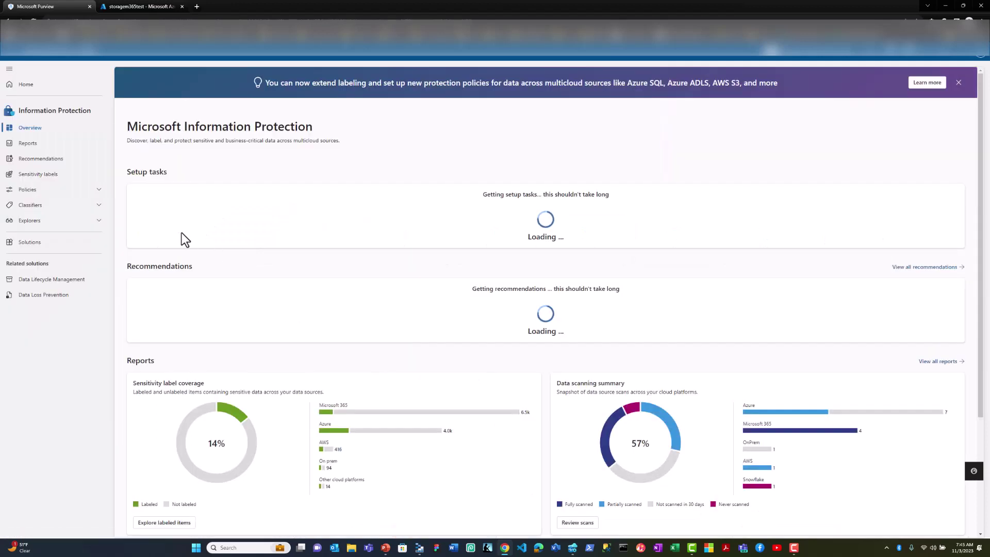
{"action": "left_click", "coordinate": [39, 175]}
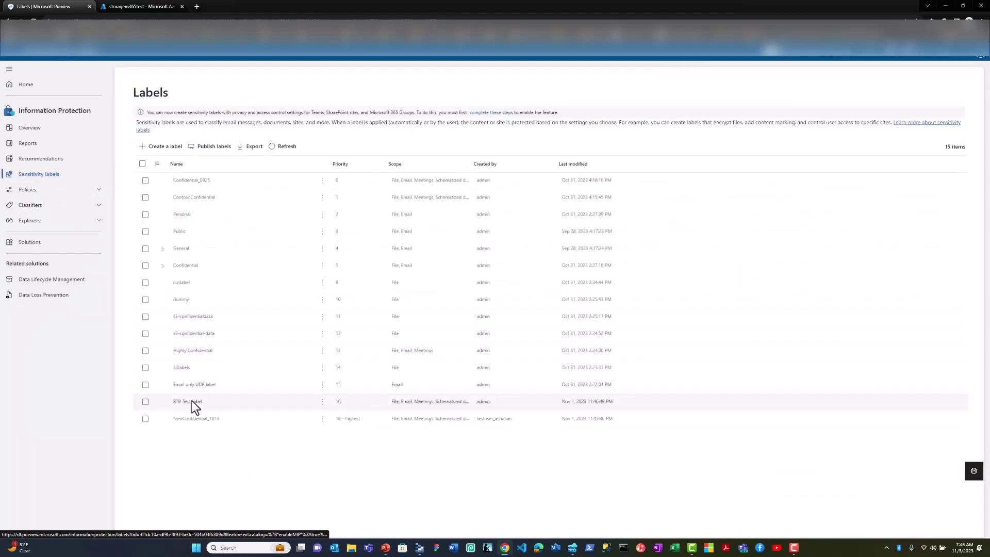
{"action": "left_click", "coordinate": [145, 418]}
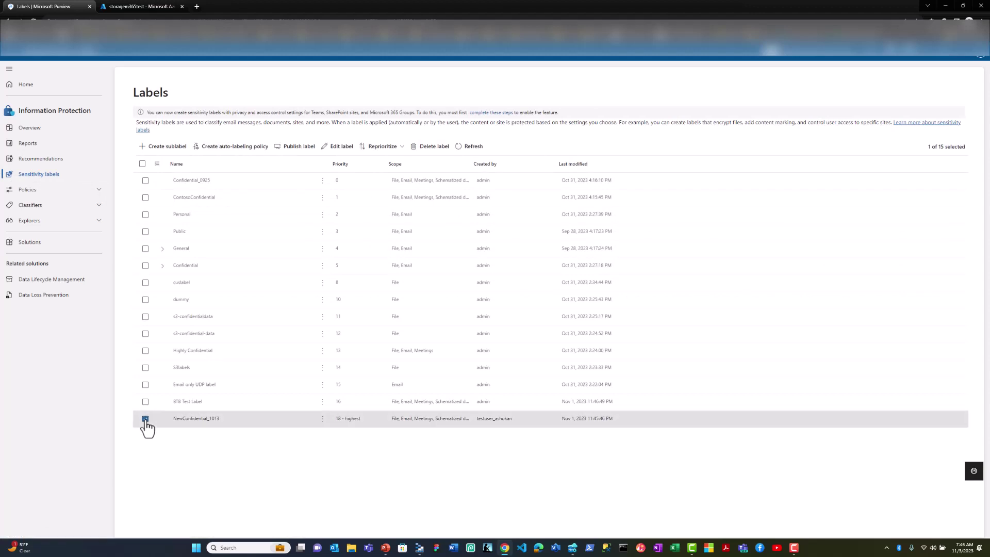
{"action": "left_click", "coordinate": [332, 150]}
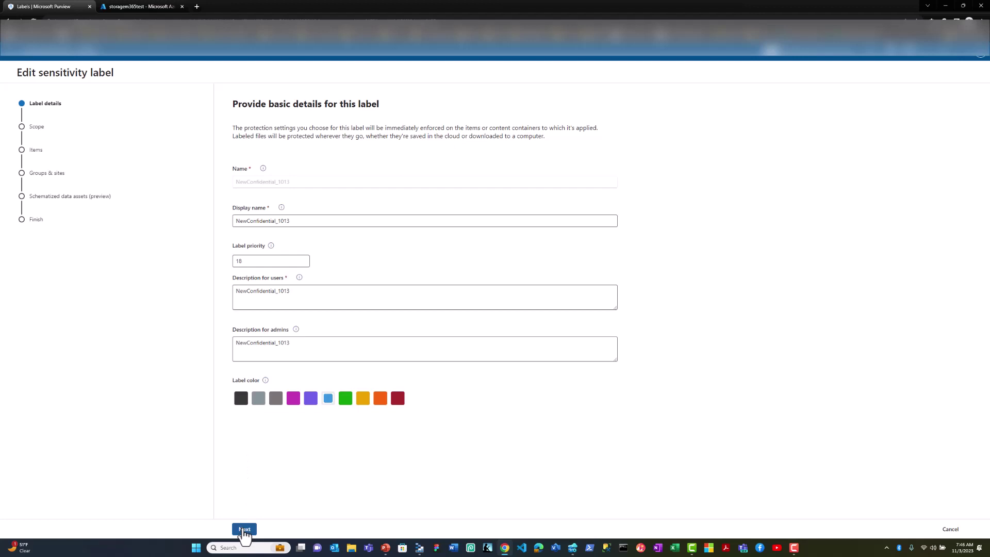
Step through the label's scope and schematized data asset auto-labeling pages, then cancel without saving.
{"action": "left_click", "coordinate": [244, 529]}
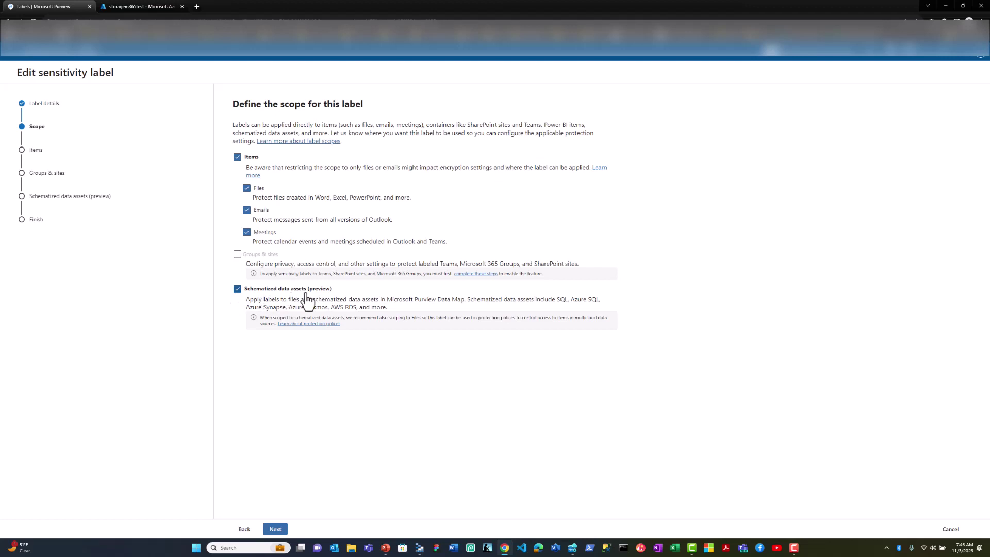
{"action": "left_click", "coordinate": [274, 529]}
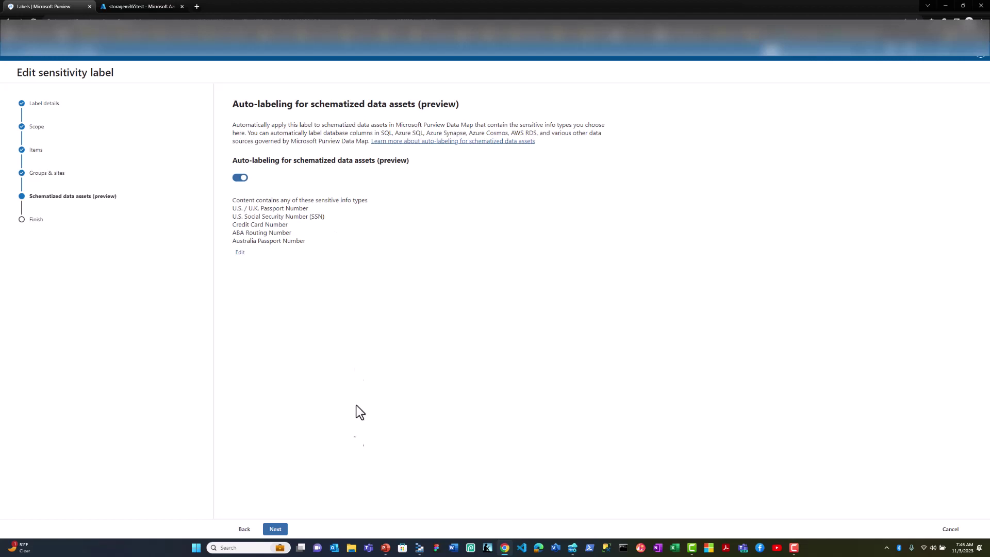
{"action": "left_click", "coordinate": [276, 529]}
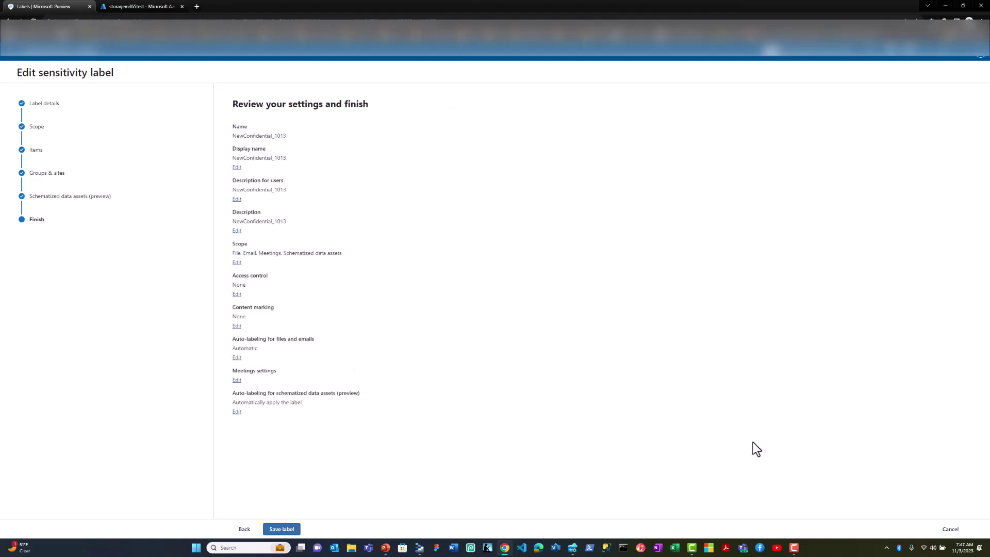
{"action": "left_click", "coordinate": [950, 529]}
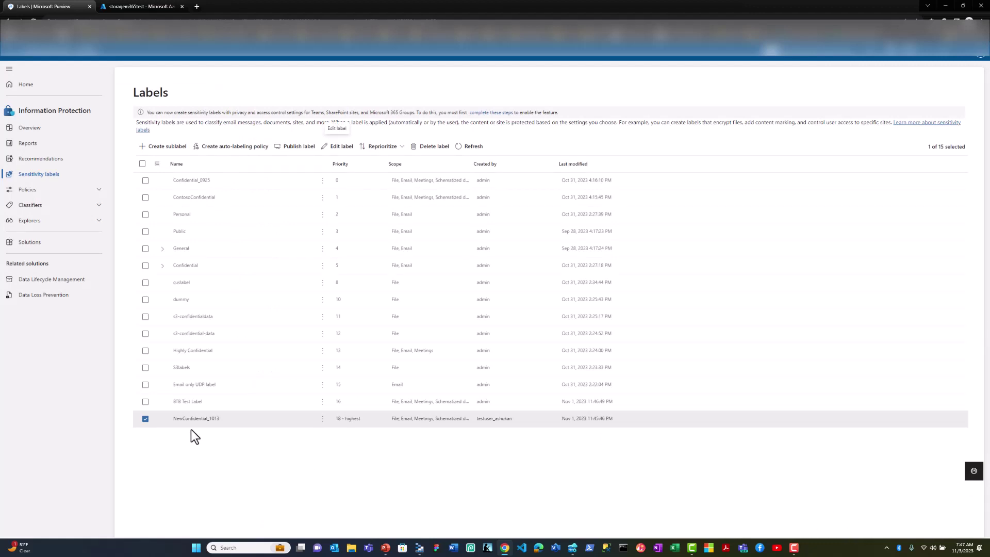
Start a new protection policy named 'DemoMIP policy', reusing the name as its description.
{"action": "left_click", "coordinate": [76, 191]}
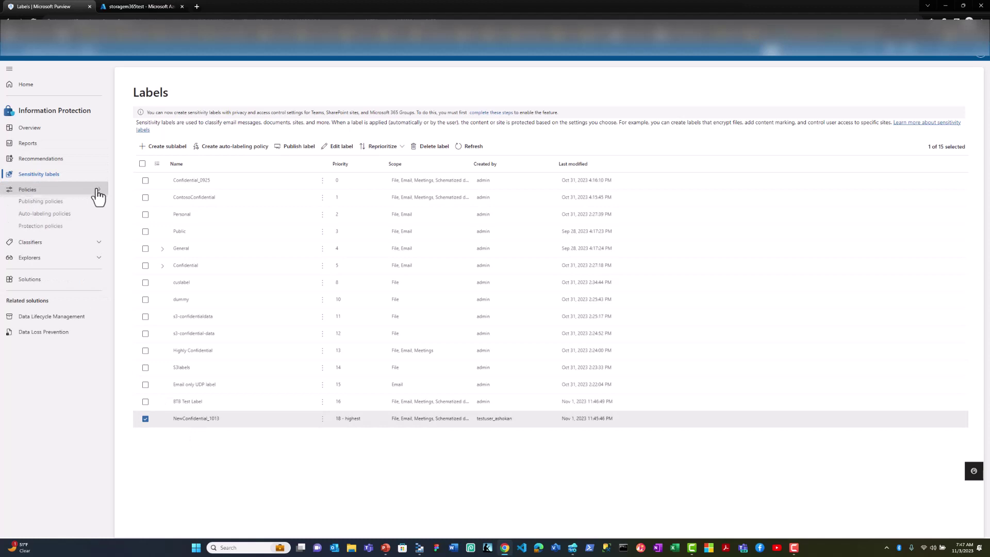
{"action": "left_click", "coordinate": [41, 228]}
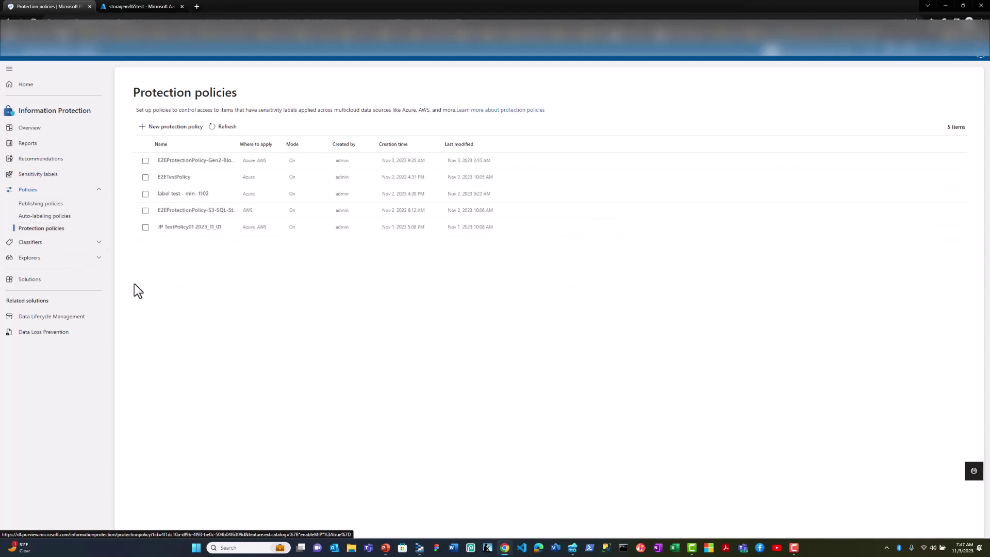
{"action": "left_click", "coordinate": [180, 127]}
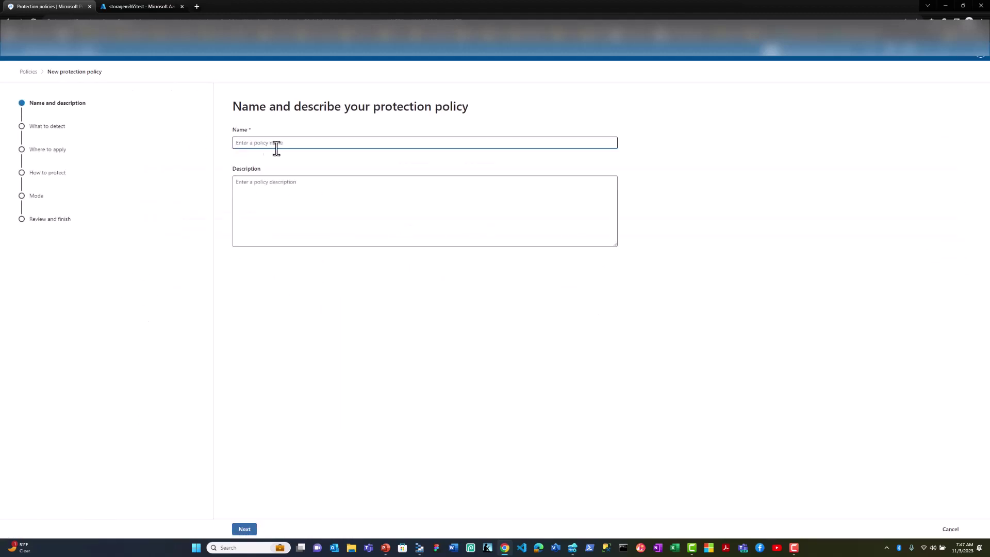
{"action": "type", "text": "DemoMIP policy"}
{"action": "key", "text": "ctrl+a"}
{"action": "key", "text": "ctrl+c"}
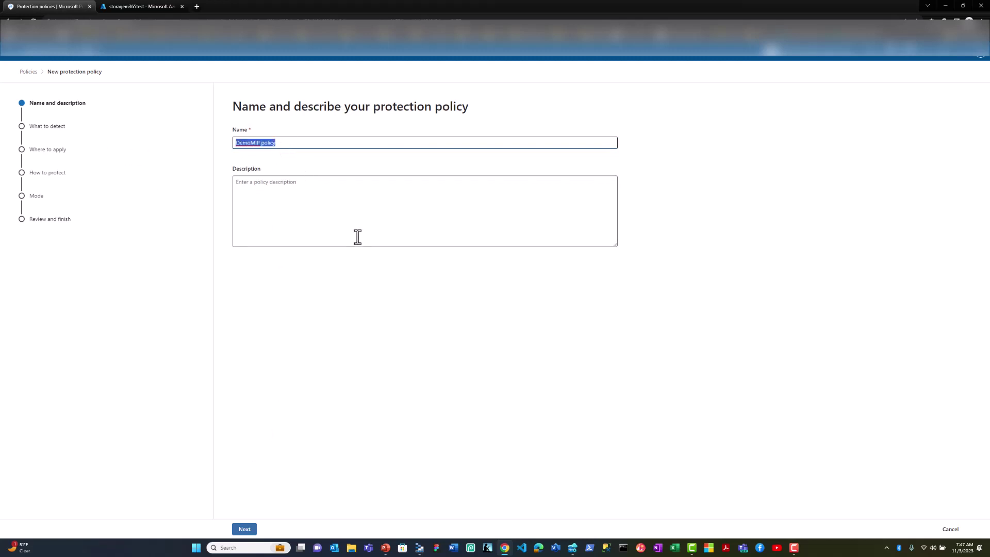
{"action": "left_click", "coordinate": [324, 193]}
{"action": "key", "text": "ctrl+v"}
{"action": "left_click", "coordinate": [243, 530]}
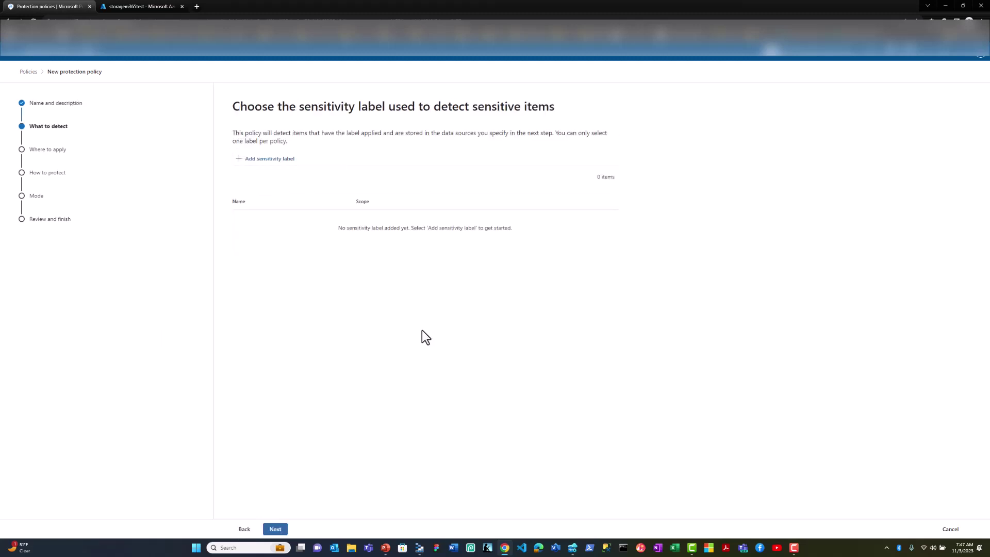
Make the policy detect the NewConfidential_1013 sensitivity label.
{"action": "left_click", "coordinate": [292, 160]}
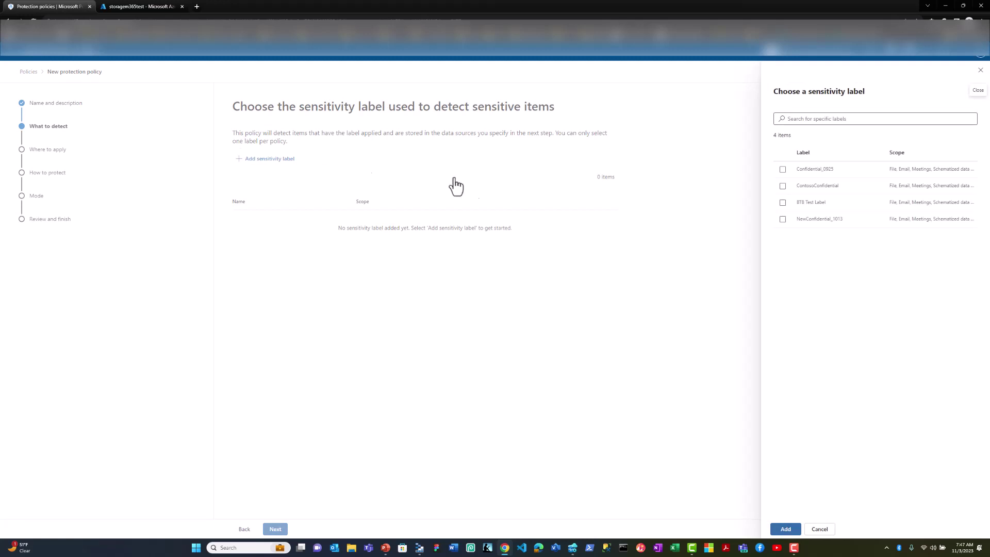
{"action": "left_click", "coordinate": [782, 219]}
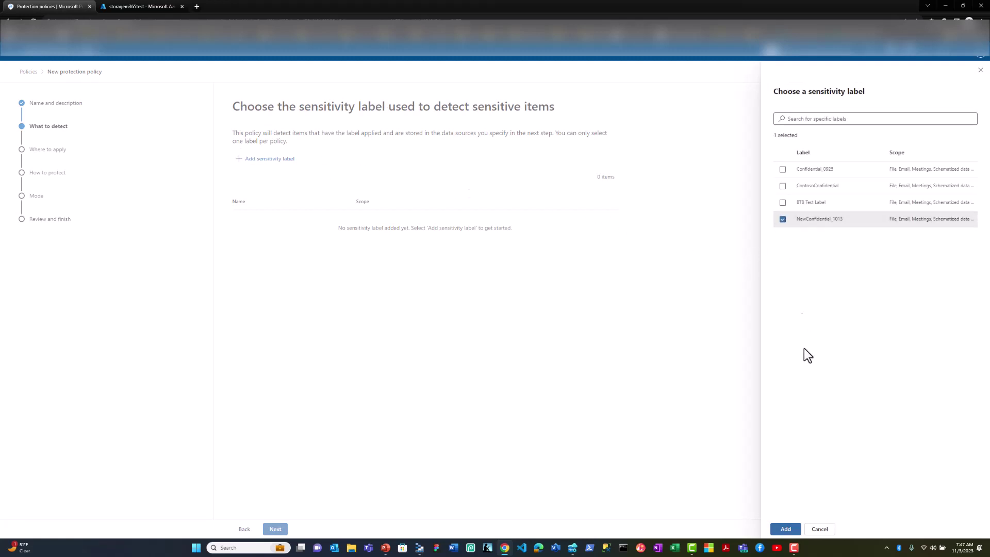
{"action": "left_click", "coordinate": [779, 525]}
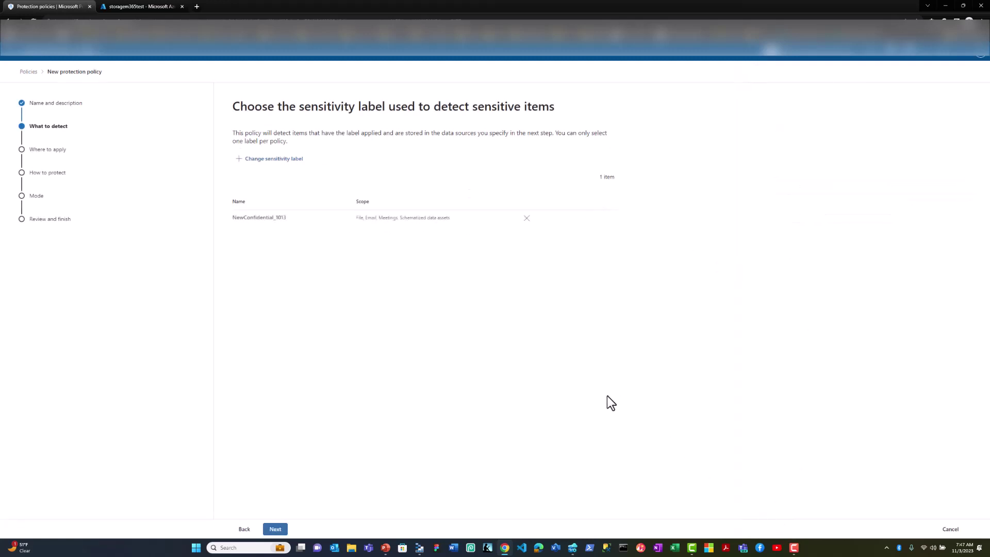
{"action": "left_click", "coordinate": [275, 529]}
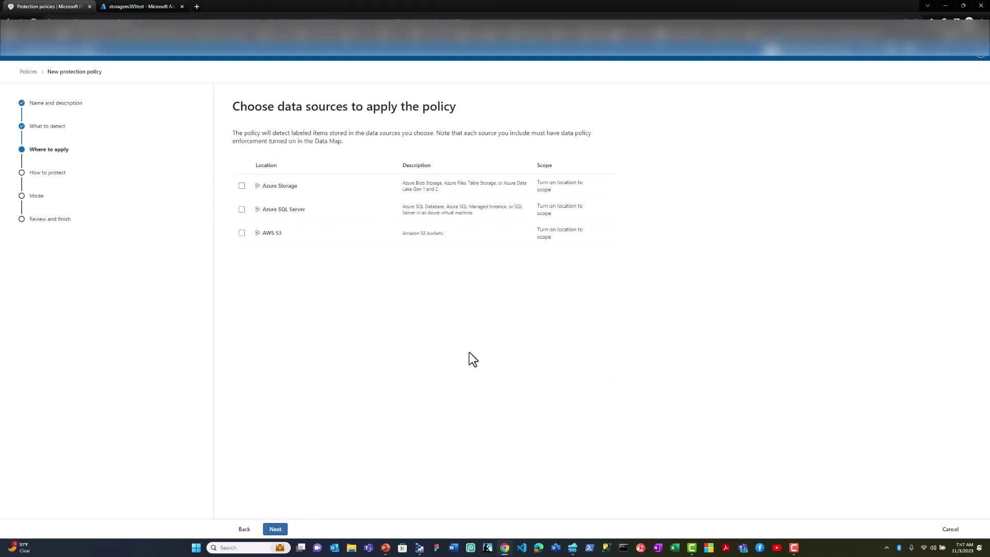
Add Azure Storage as a data source, limited to the storagem365test account.
{"action": "left_click", "coordinate": [241, 185]}
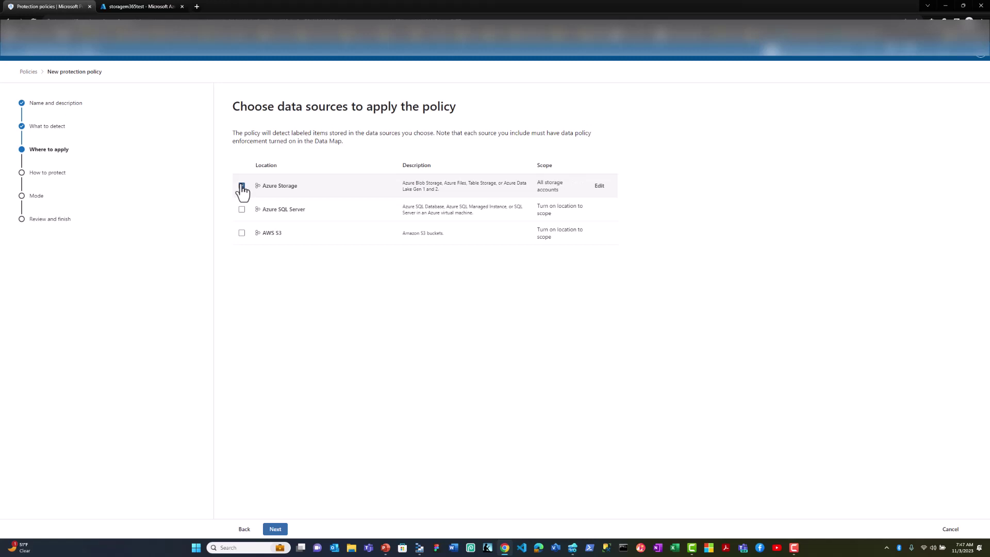
{"action": "left_click", "coordinate": [599, 186]}
{"action": "left_click", "coordinate": [685, 120]}
{"action": "type", "text": "storage"}
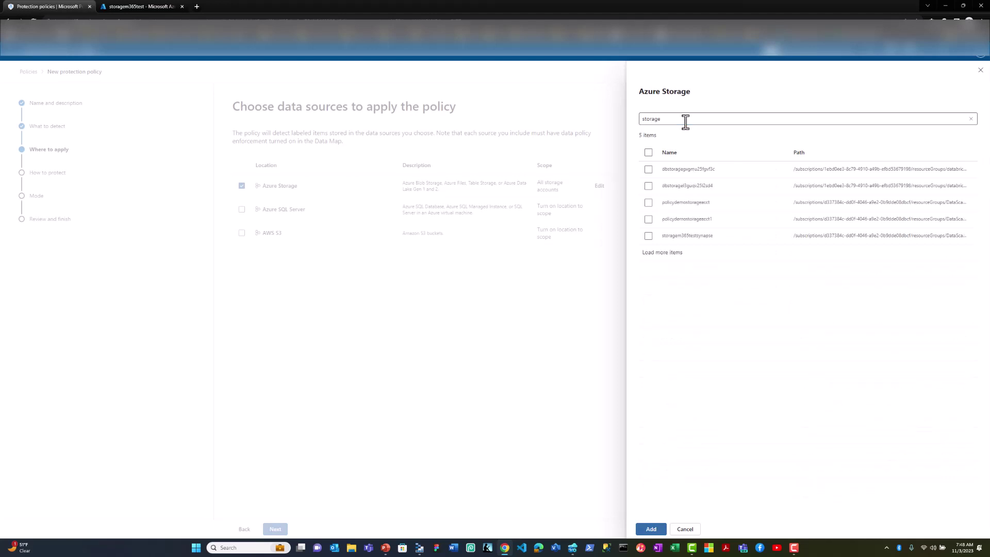
{"action": "left_click", "coordinate": [658, 253]}
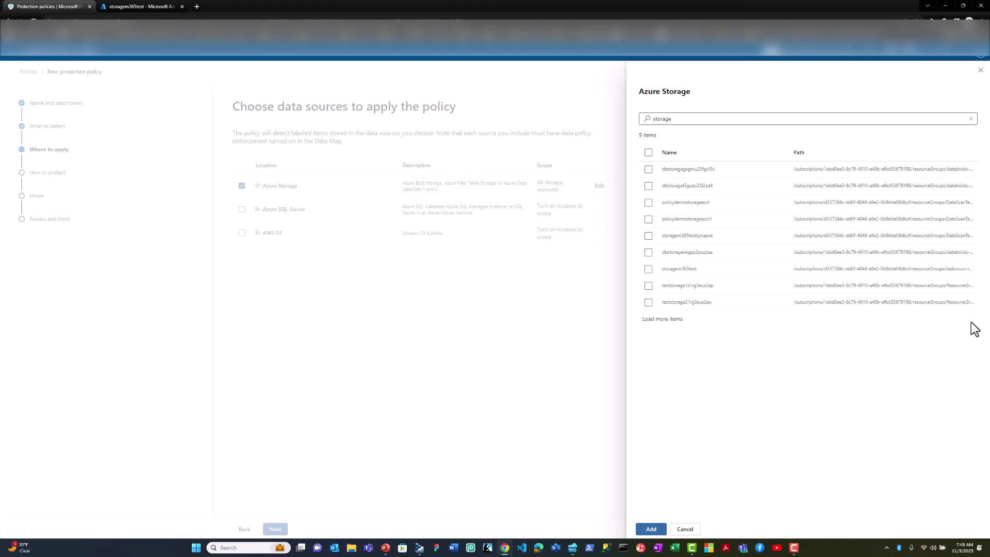
{"action": "left_click", "coordinate": [648, 270]}
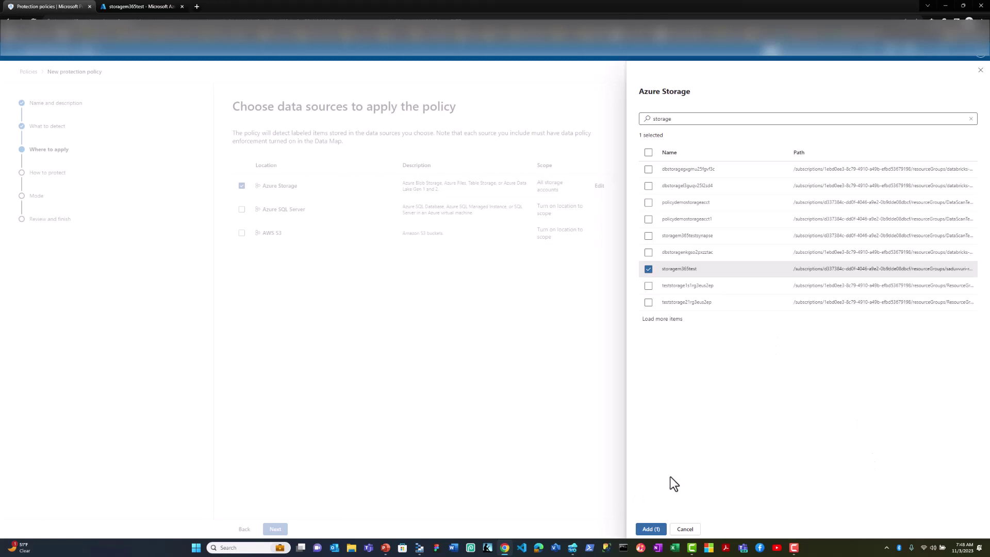
{"action": "left_click", "coordinate": [651, 528]}
Add Azure SQL Server as a data source, limited to one selected server.
{"action": "left_click", "coordinate": [242, 209]}
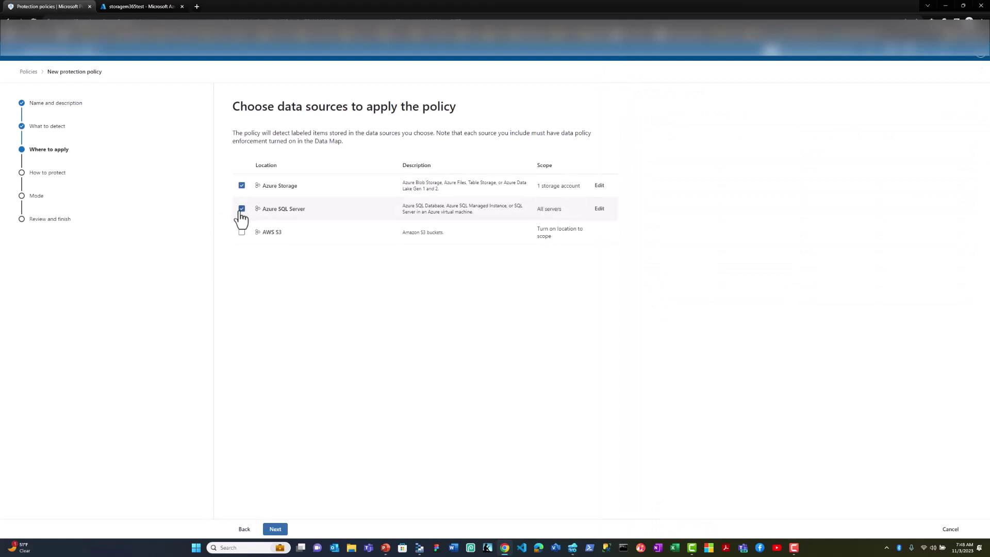
{"action": "left_click", "coordinate": [599, 208]}
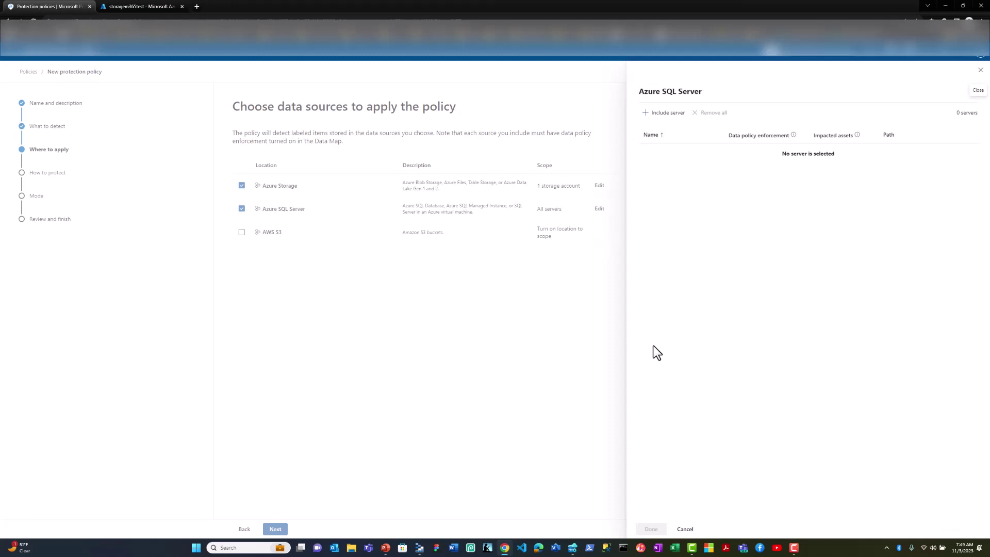
{"action": "left_click", "coordinate": [663, 113]}
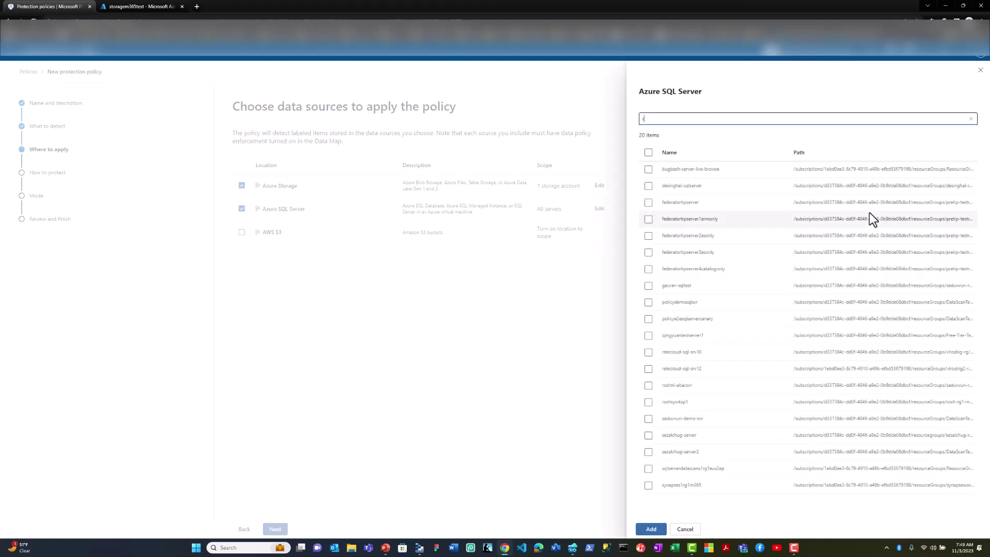
{"action": "left_click", "coordinate": [648, 387]}
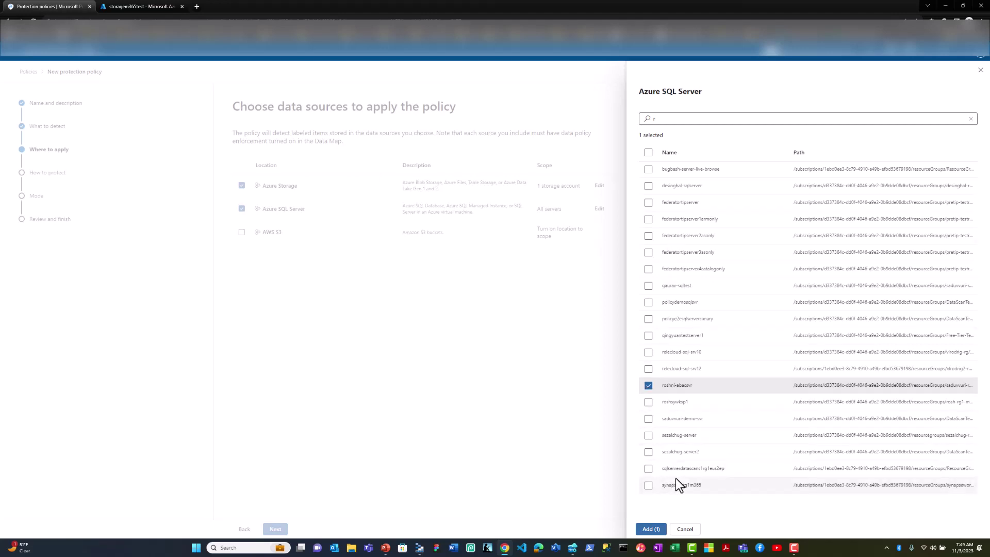
{"action": "left_click", "coordinate": [647, 530]}
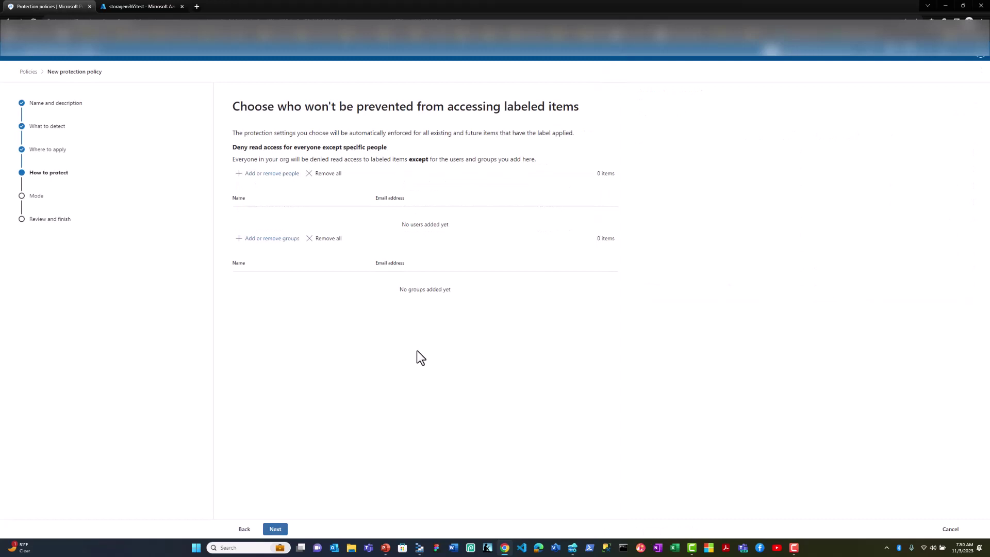
Exempt the admin user and the Sales group from the policy's read block.
{"action": "left_click", "coordinate": [273, 174]}
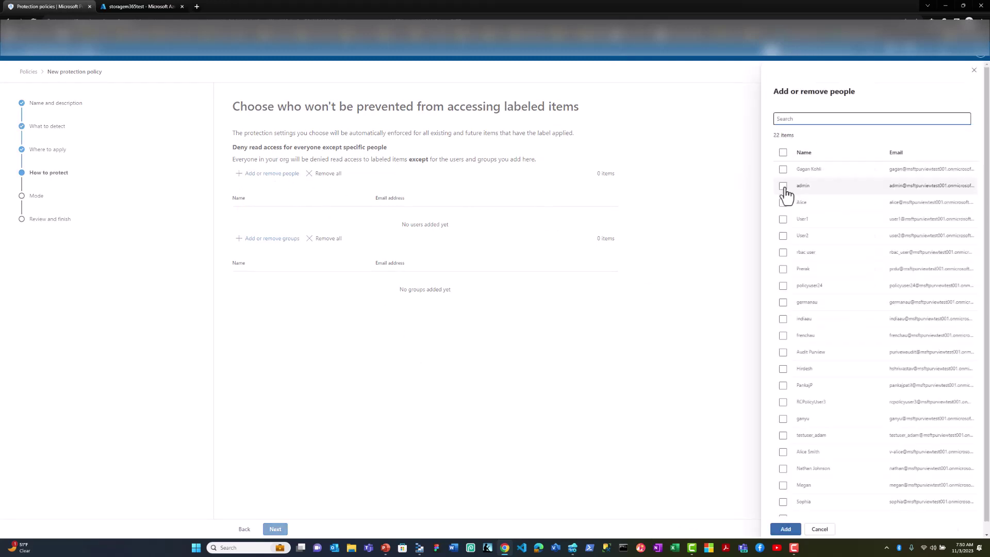
{"action": "left_click", "coordinate": [783, 186]}
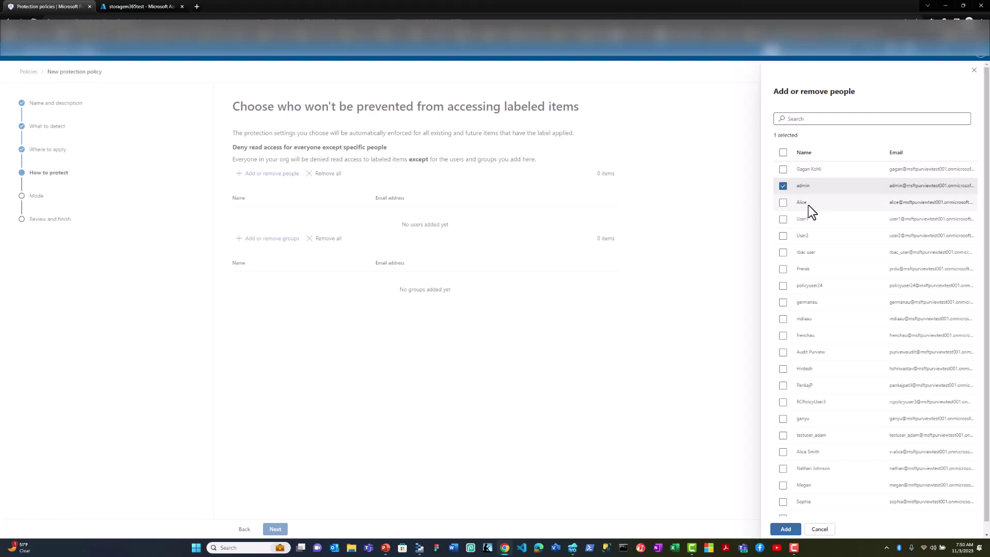
{"action": "left_click", "coordinate": [785, 529]}
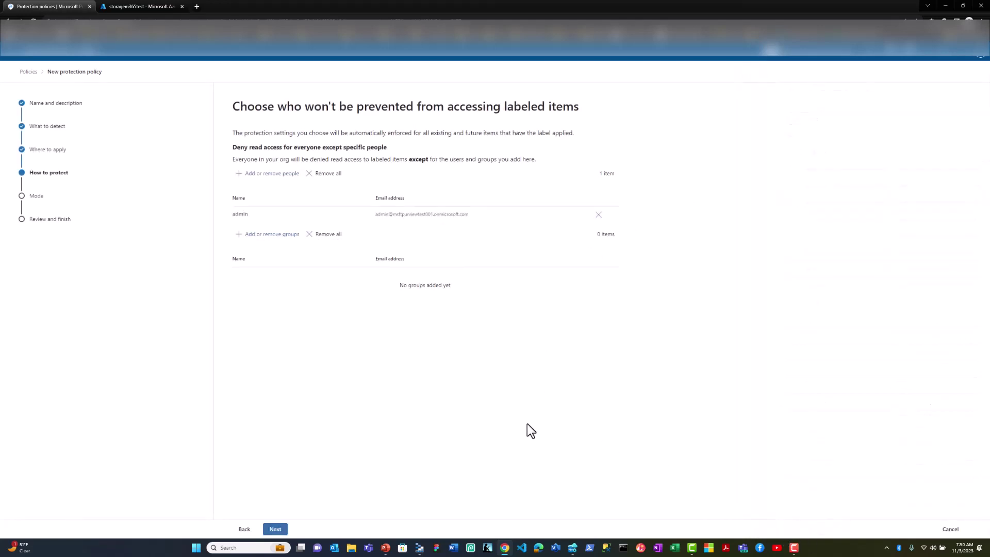
{"action": "left_click", "coordinate": [283, 234]}
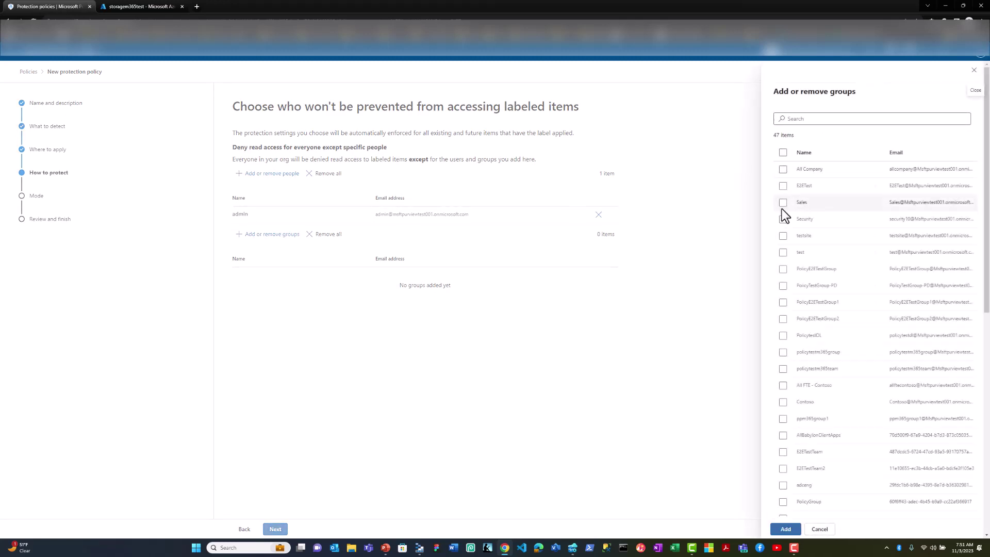
{"action": "left_click", "coordinate": [782, 203]}
{"action": "left_click", "coordinate": [785, 528]}
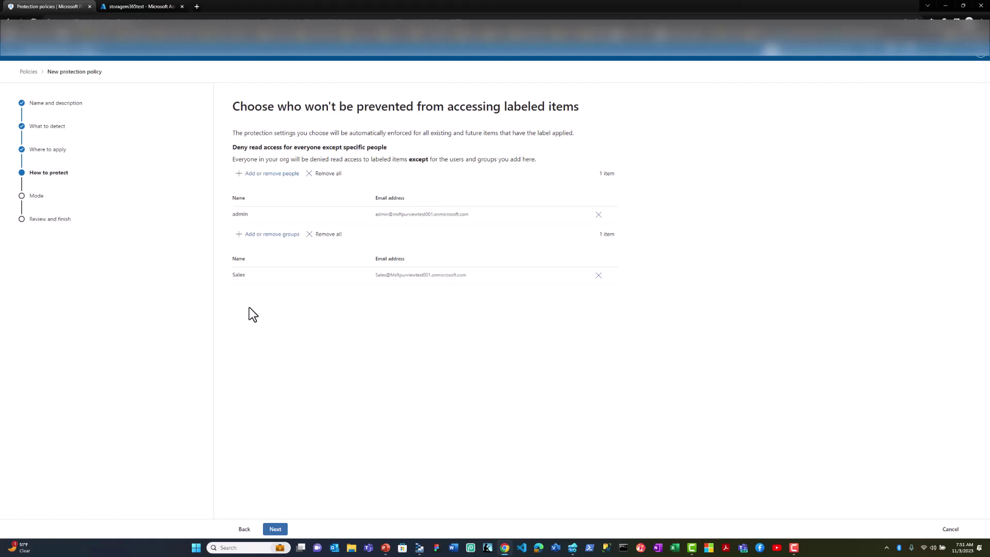
Advance through the policy mode and review steps, then go to the Data Map.
{"action": "left_click", "coordinate": [271, 530]}
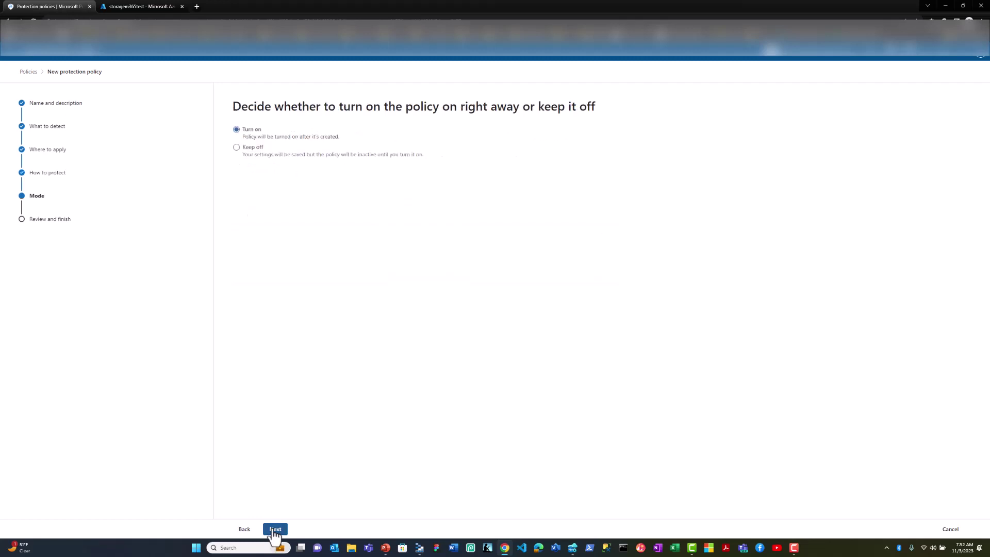
{"action": "left_click", "coordinate": [274, 531]}
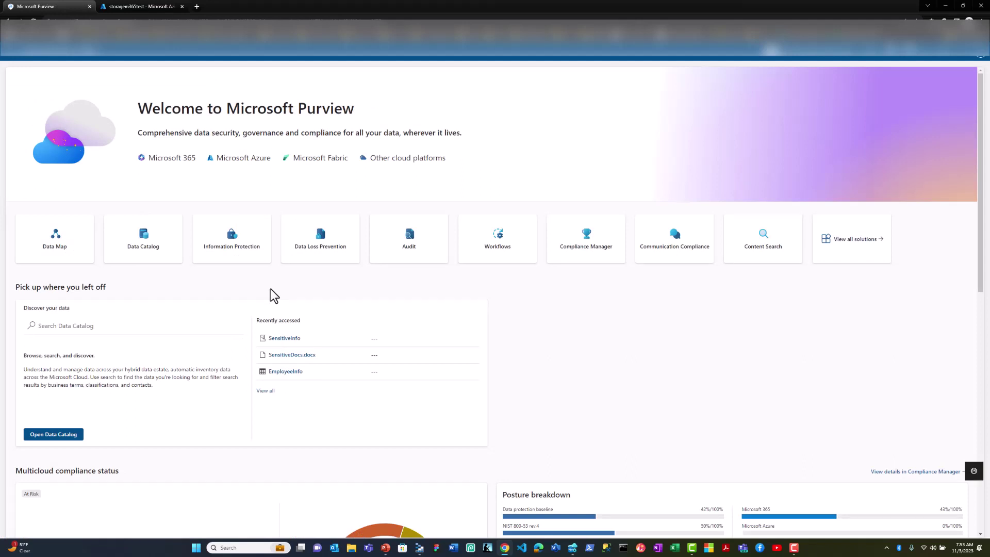
{"action": "left_click", "coordinate": [73, 256]}
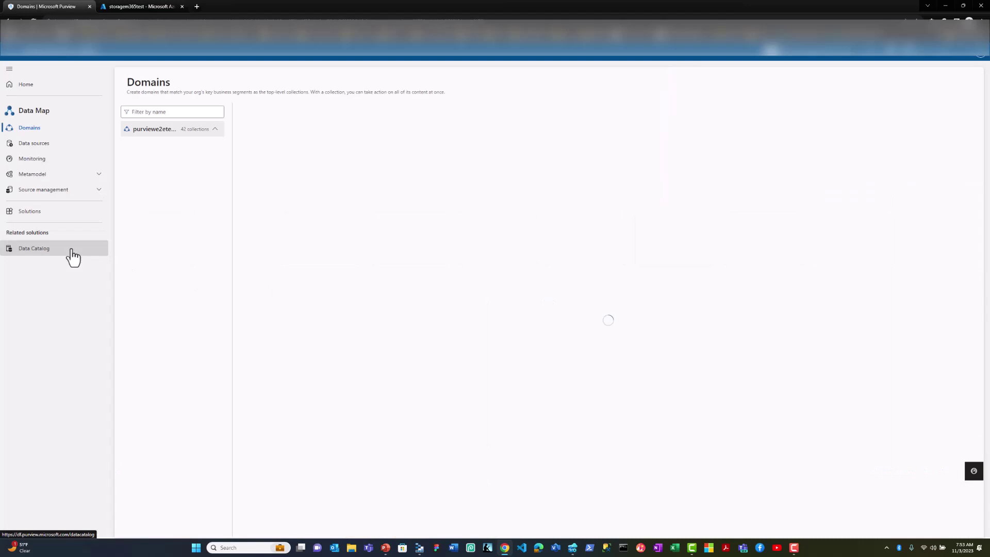
Filter data sources for 'storage' and view the storagem365test source overview.
{"action": "left_click", "coordinate": [61, 144]}
{"action": "left_click", "coordinate": [165, 129]}
{"action": "type", "text": "storage"}
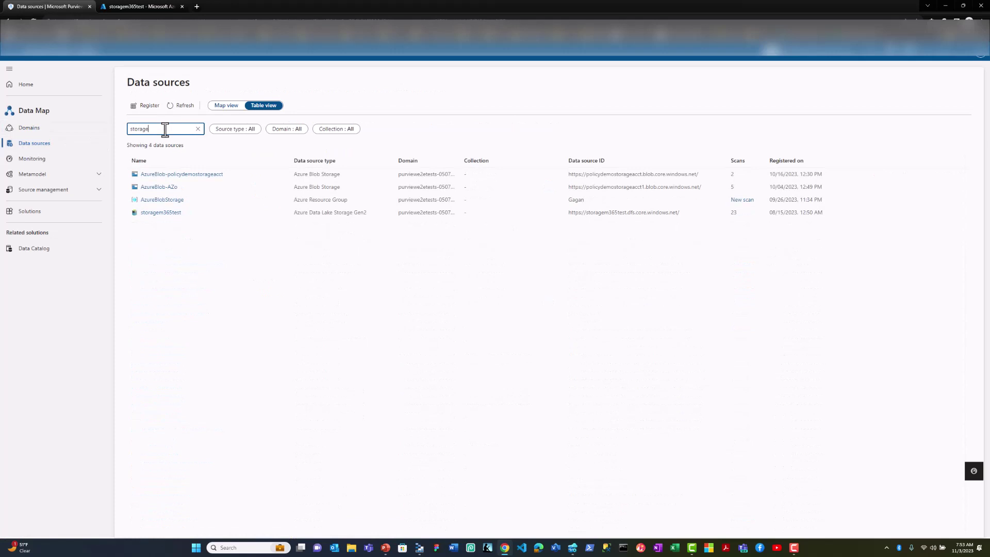
{"action": "left_click", "coordinate": [159, 213]}
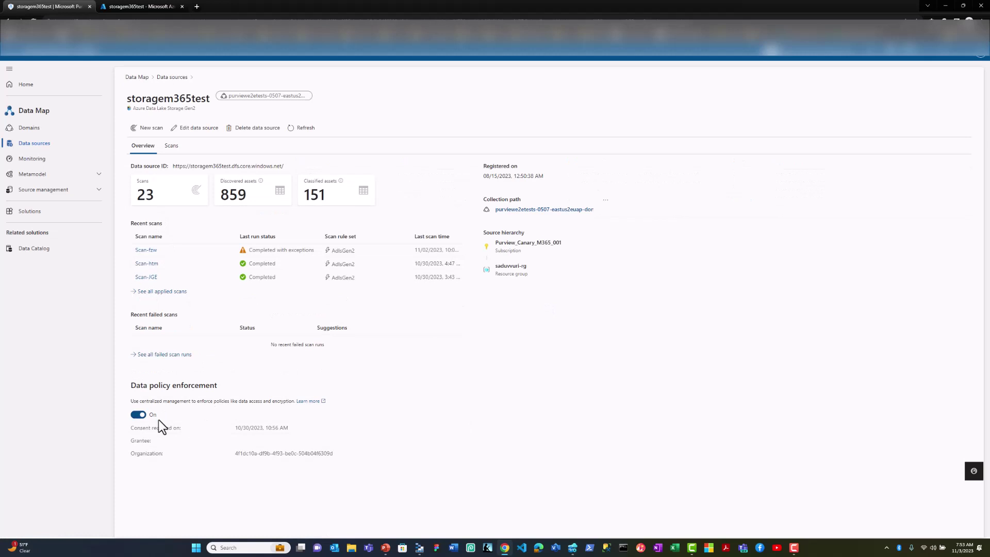
{"action": "left_click", "coordinate": [171, 78]}
Filter for 'roshni', check roshni-svr's data policy enforcement, and return to the home page.
{"action": "left_click", "coordinate": [157, 126]}
{"action": "type", "text": "storage"}
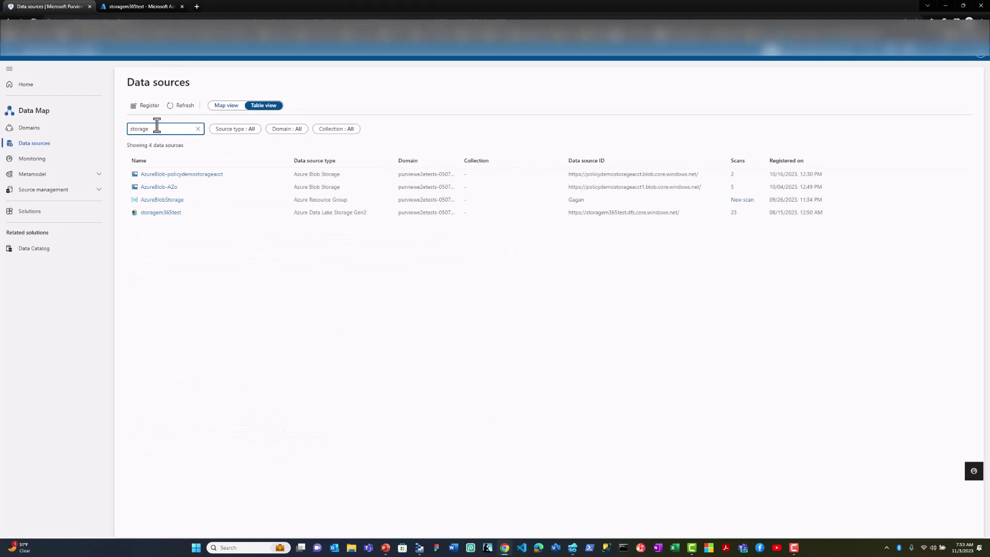
{"action": "key", "text": "ctrl+a"}
{"action": "type", "text": "roshni"}
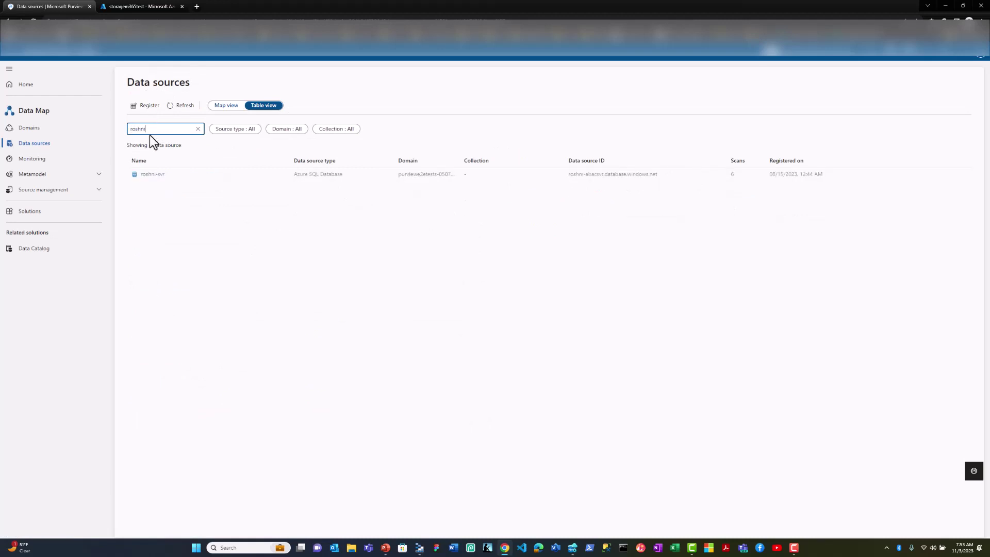
{"action": "left_click", "coordinate": [157, 176]}
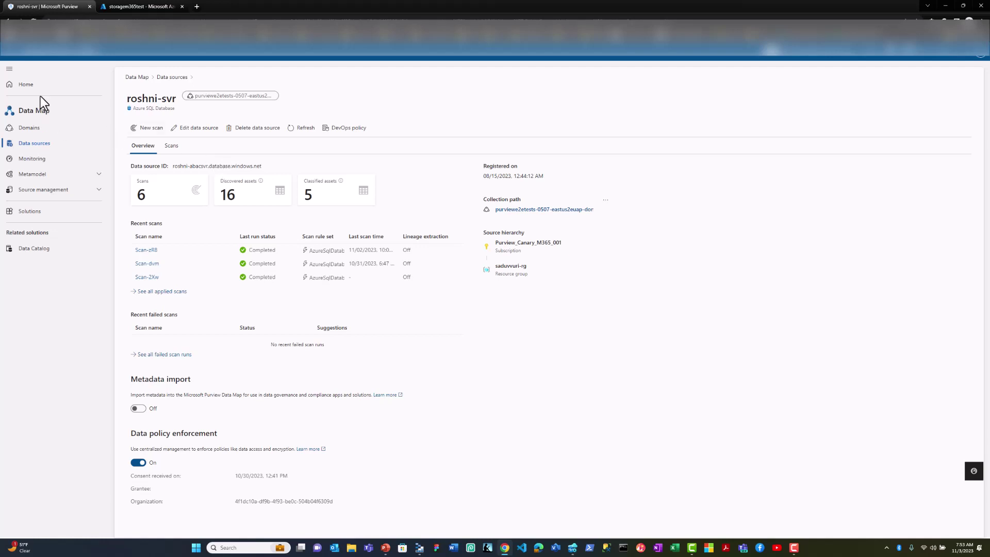
{"action": "left_click", "coordinate": [26, 85]}
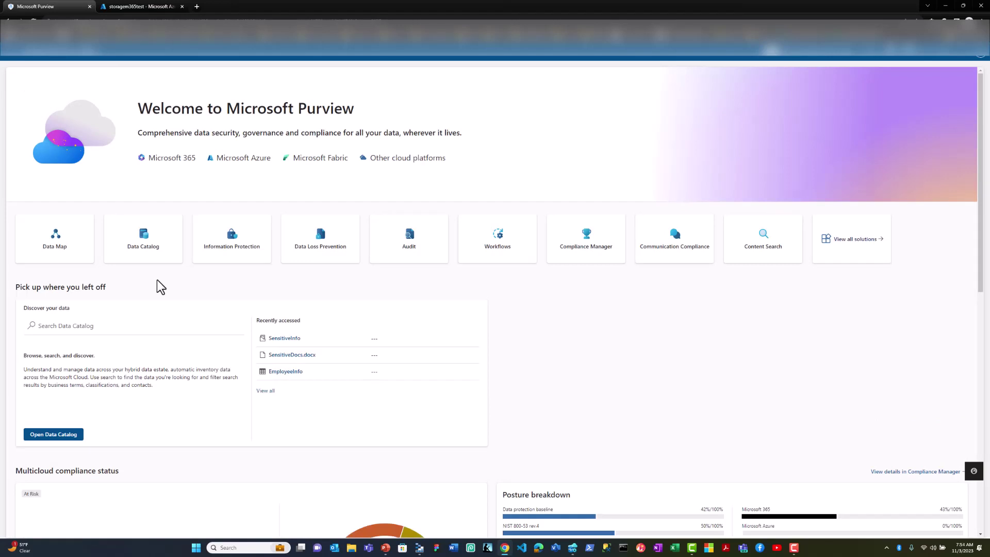
Browse the Data Catalog by source type to Azure Data Lake Storage Gen2 and open storagem365test.
{"action": "left_click", "coordinate": [142, 250]}
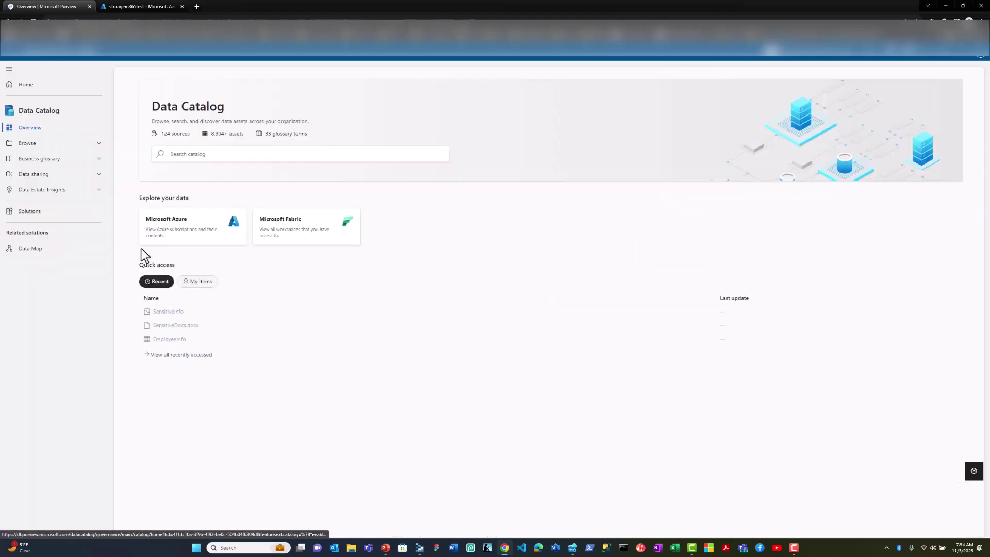
{"action": "left_click", "coordinate": [47, 146]}
{"action": "left_click", "coordinate": [47, 158]}
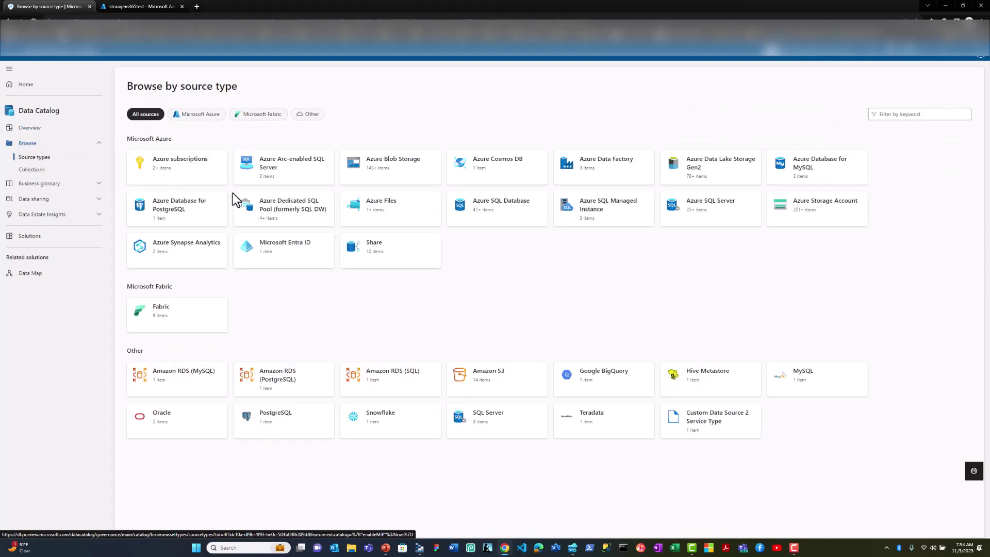
{"action": "left_click", "coordinate": [727, 184]}
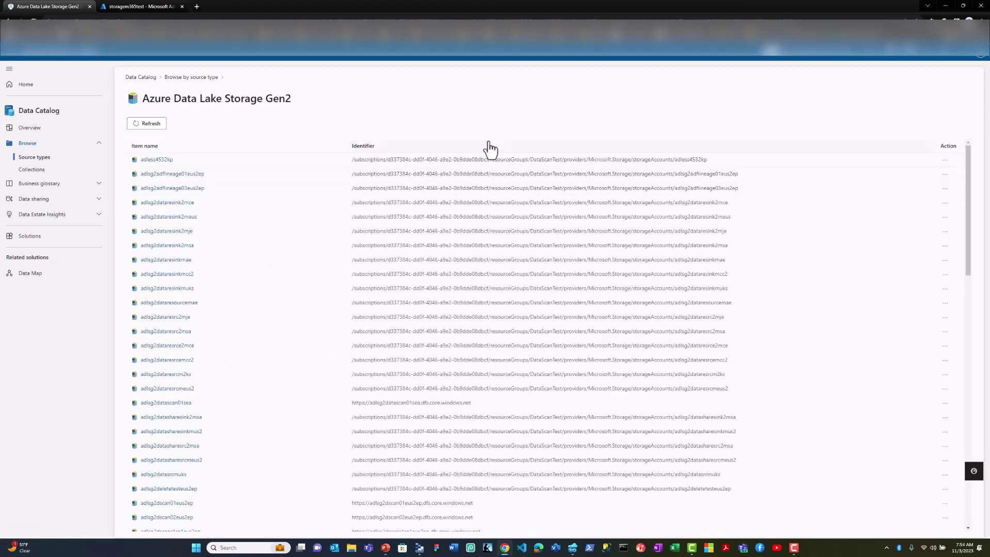
{"action": "left_click_drag", "start_coordinate": [968, 265], "coordinate": [968, 513]}
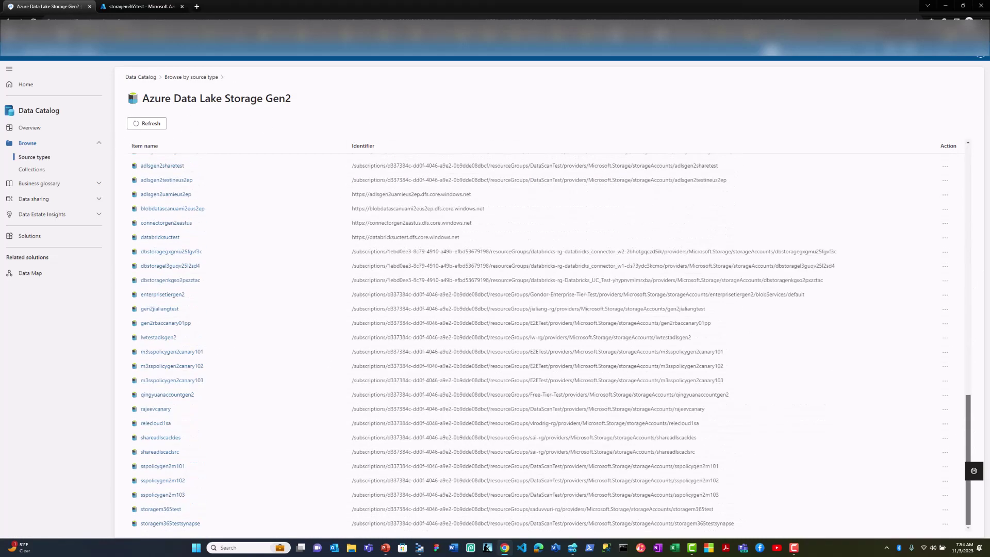
{"action": "left_click", "coordinate": [177, 510]}
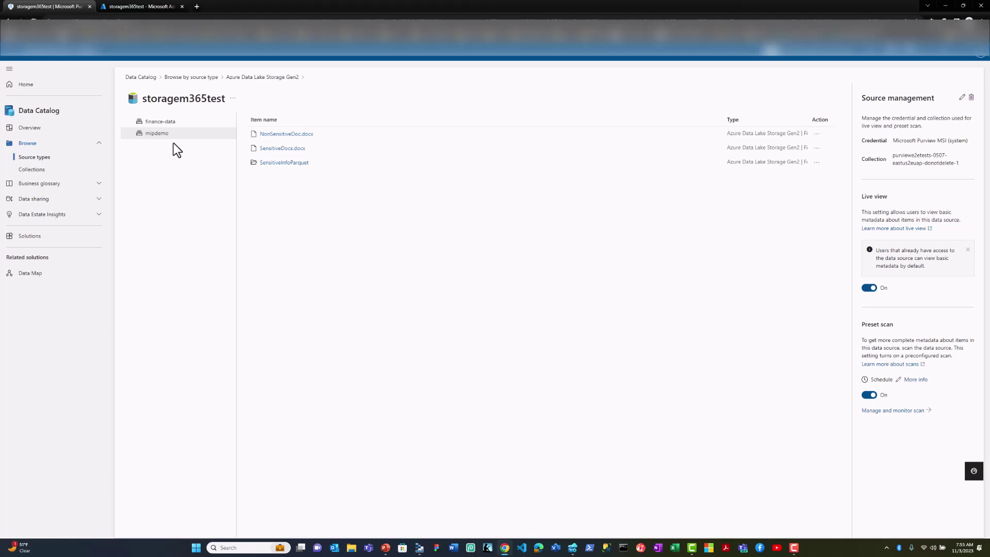
View the labels on SensitiveDocs.docx and the SensitiveInfo resource set, then return home.
{"action": "left_click", "coordinate": [272, 151]}
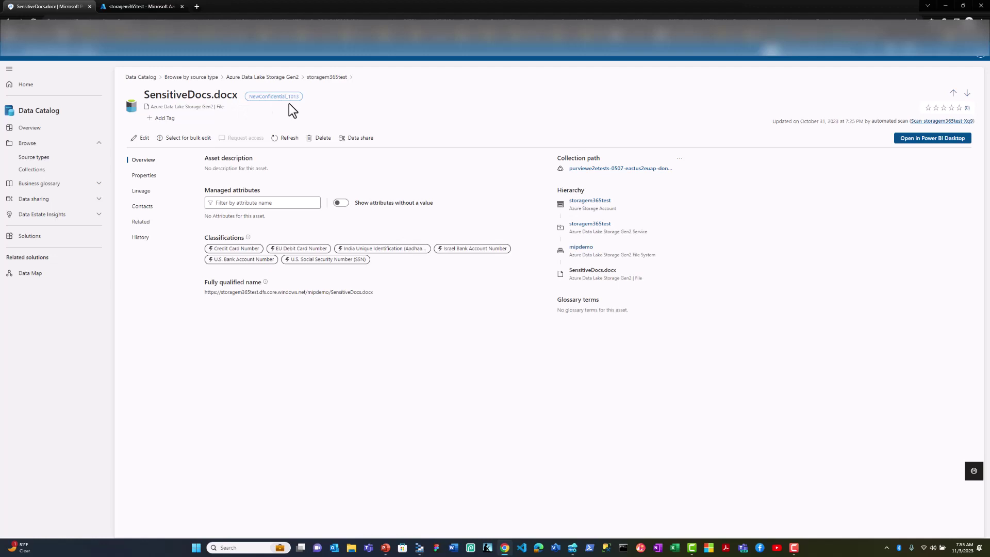
{"action": "left_click", "coordinate": [337, 79]}
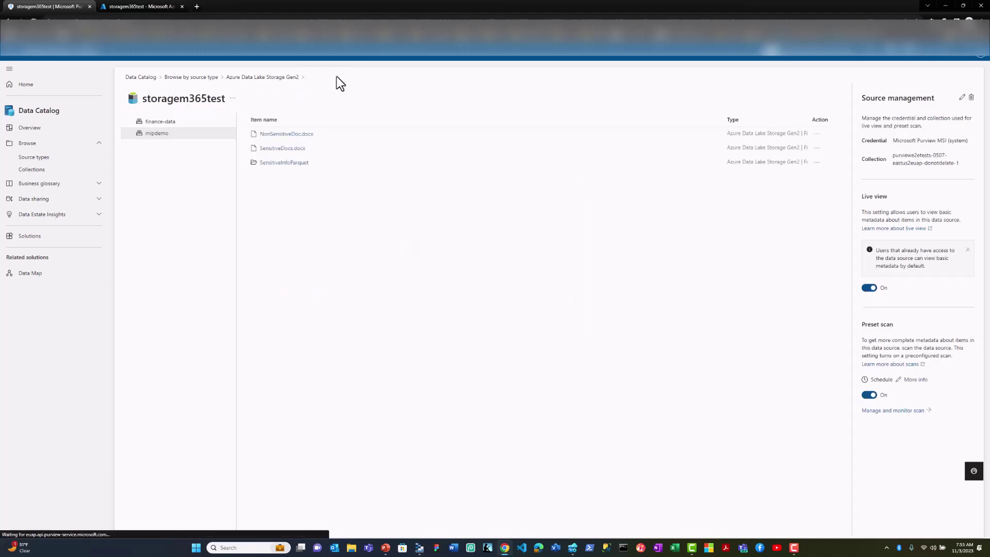
{"action": "left_click", "coordinate": [281, 164]}
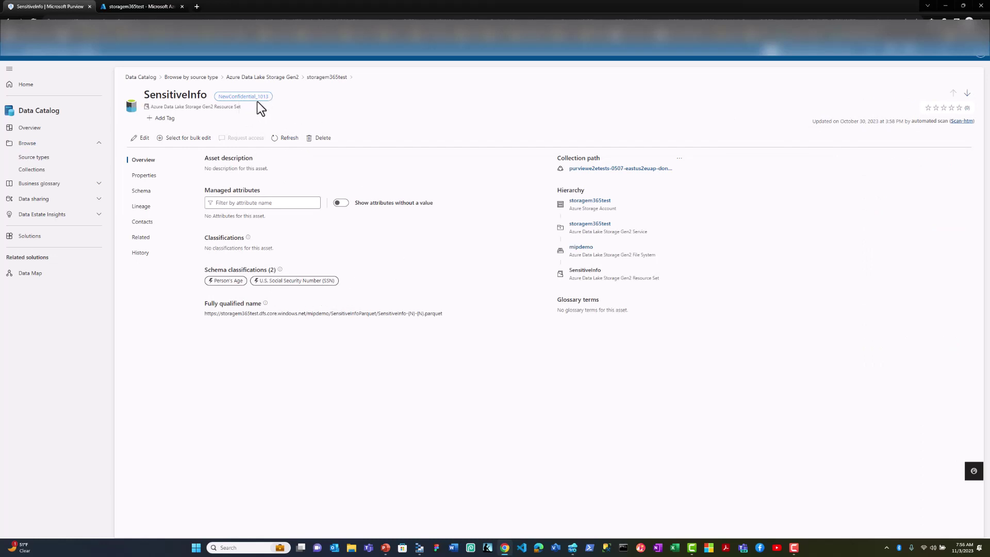
{"action": "left_click", "coordinate": [31, 85]}
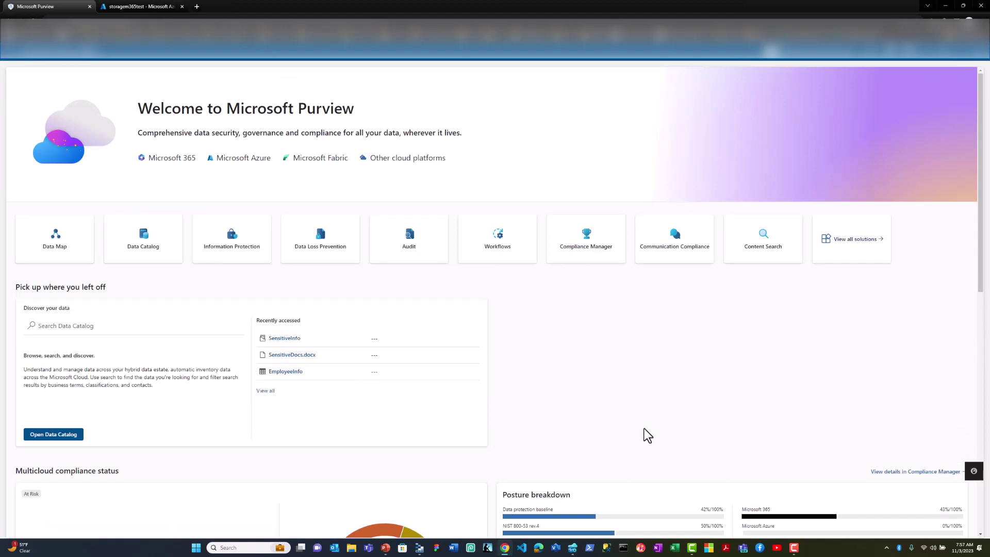
In Storage Explorer, start connecting to an Azure storage resource from the storage accounts node.
{"action": "left_click", "coordinate": [419, 548]}
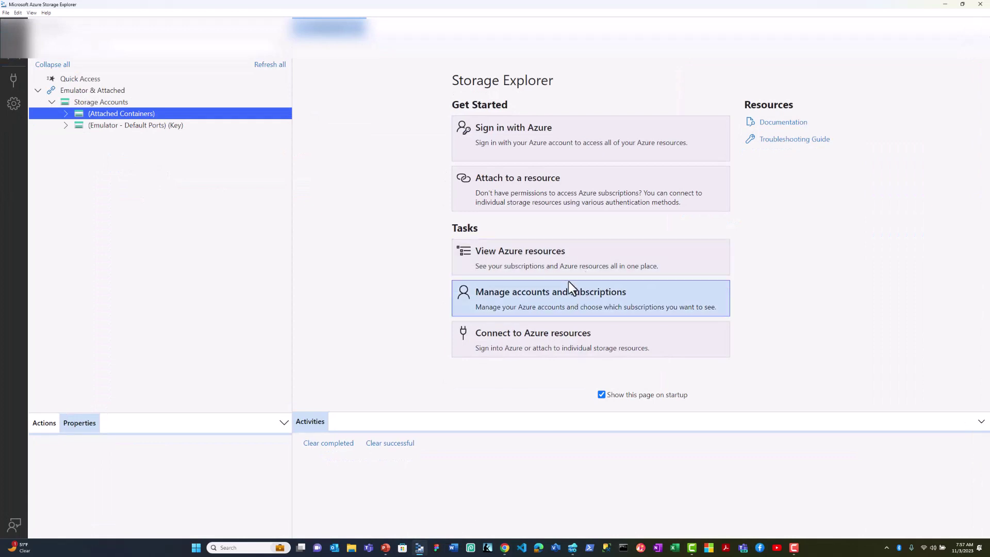
{"action": "right_click", "coordinate": [91, 101]}
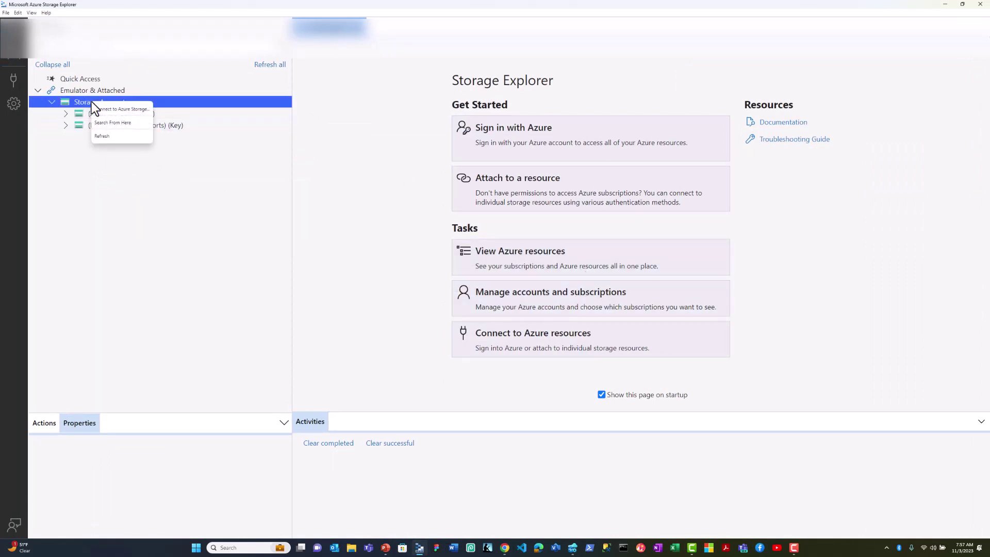
{"action": "left_click", "coordinate": [100, 109]}
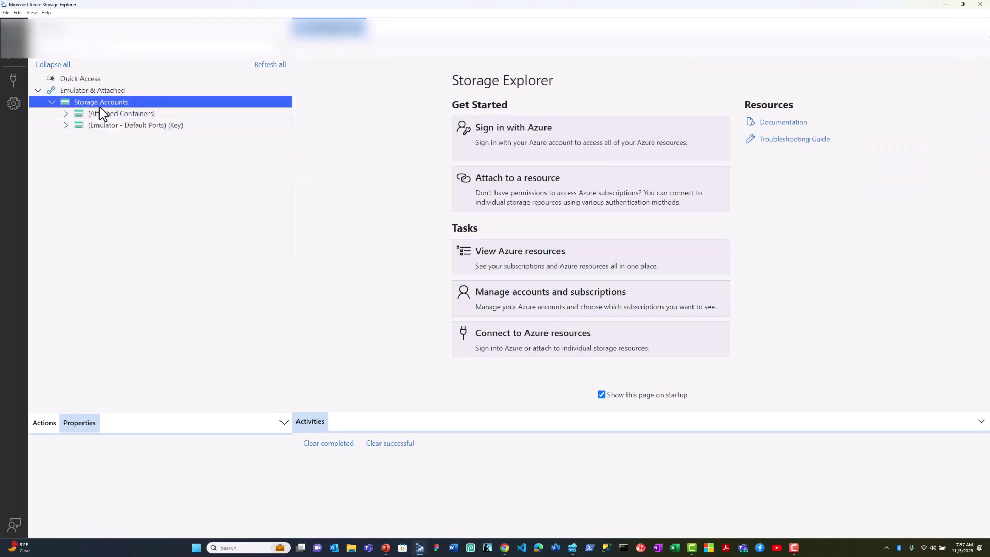
{"action": "right_click", "coordinate": [100, 107]}
{"action": "left_click", "coordinate": [117, 110]}
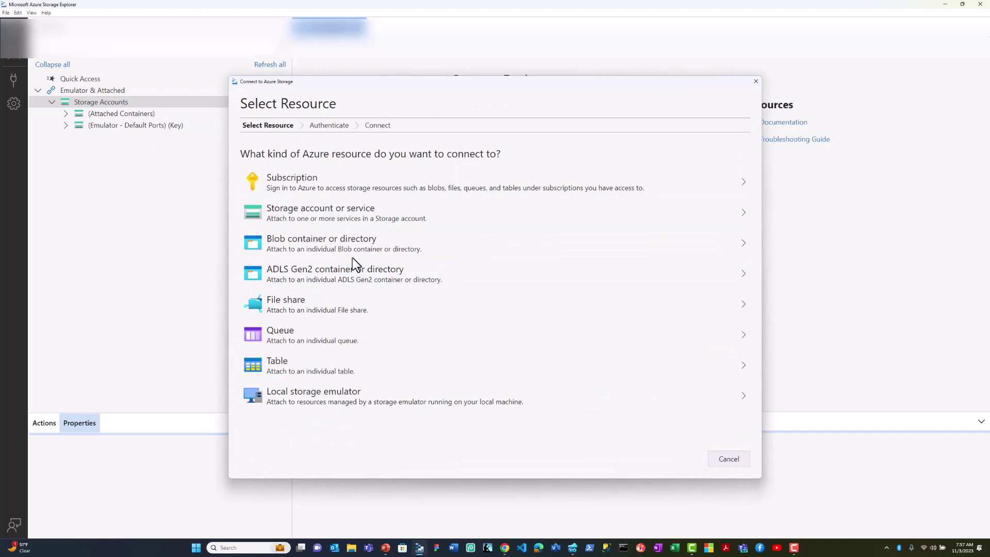
Choose a single blob container with OAuth sign-in using the administrator account.
{"action": "left_click", "coordinate": [345, 247]}
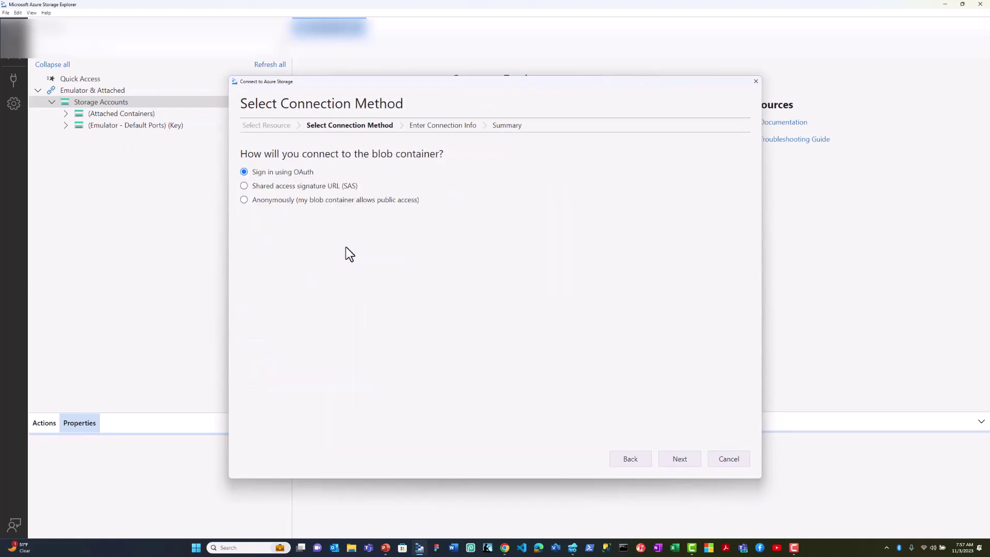
{"action": "left_click", "coordinate": [676, 461]}
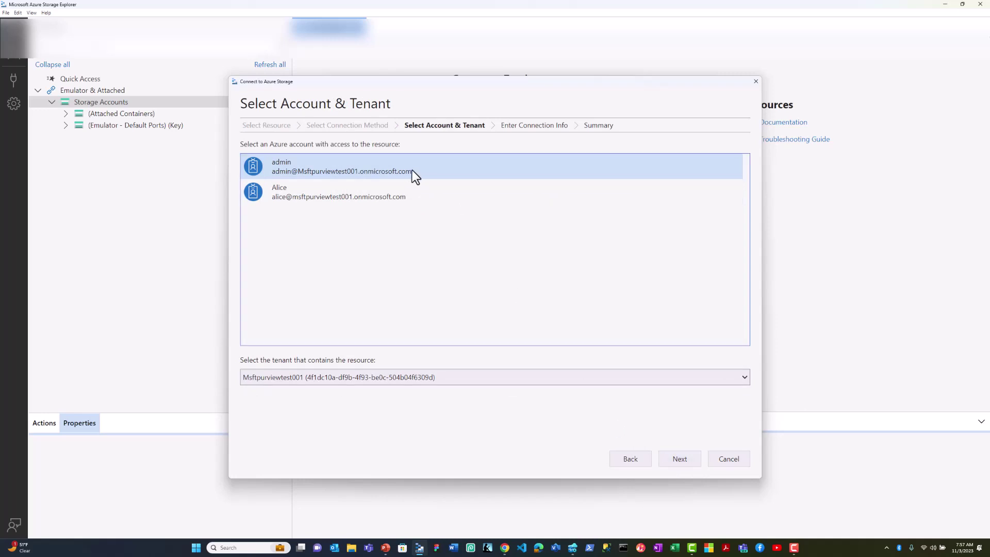
{"action": "left_click", "coordinate": [413, 170]}
{"action": "left_click", "coordinate": [678, 460]}
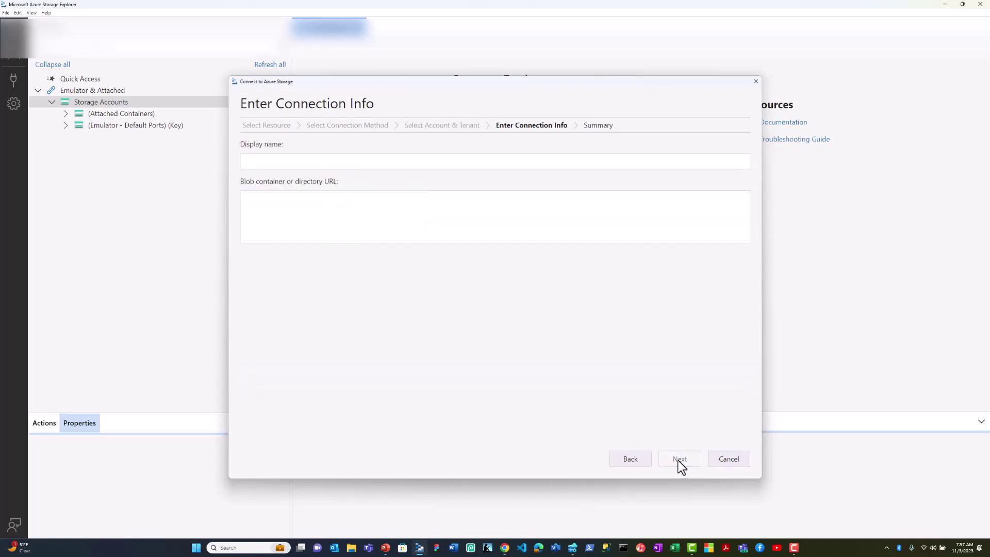
{"action": "key", "text": "super+Tab"}
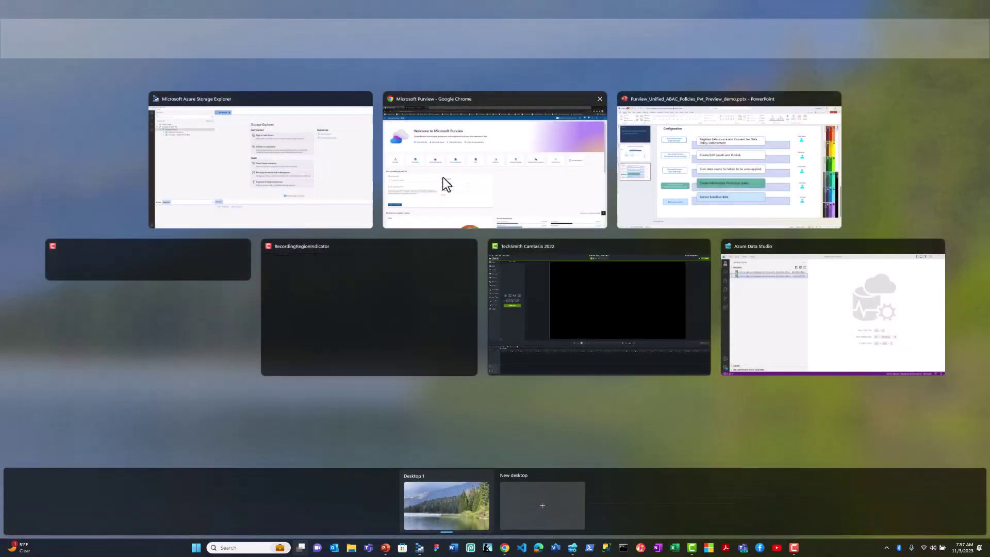
Copy the mipdemo container URL from its Properties in the storagem365test account.
{"action": "left_click", "coordinate": [443, 179]}
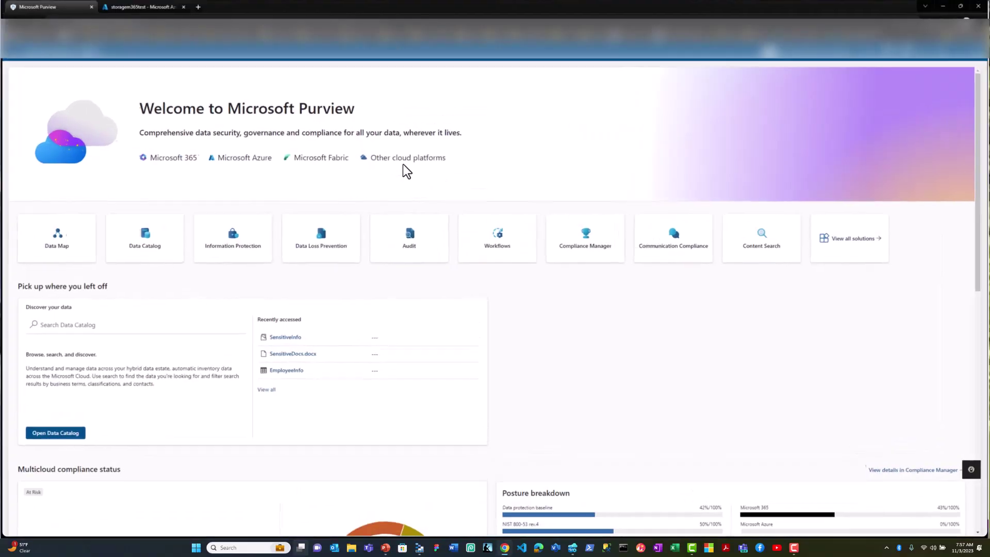
{"action": "left_click", "coordinate": [127, 5]}
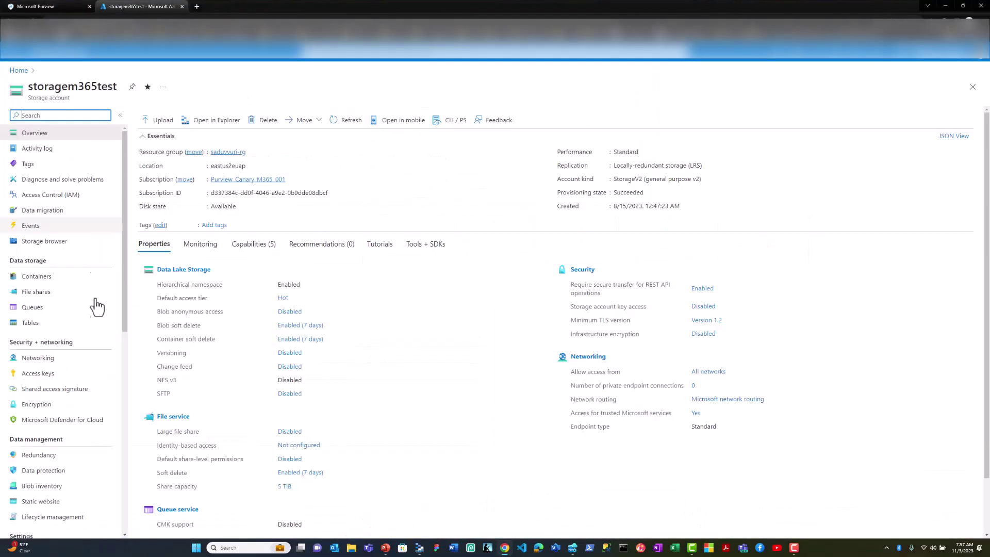
{"action": "left_click", "coordinate": [80, 282]}
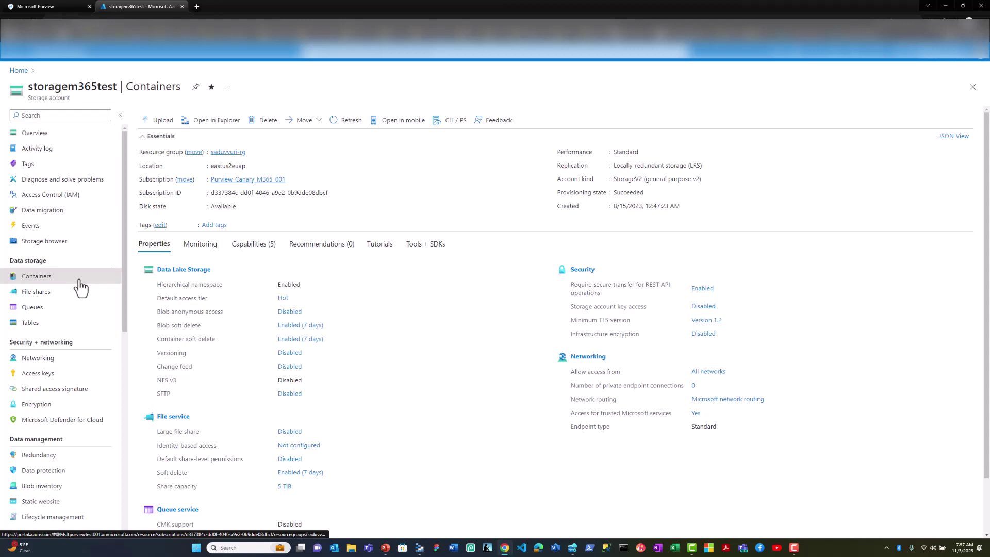
{"action": "left_click", "coordinate": [163, 210]}
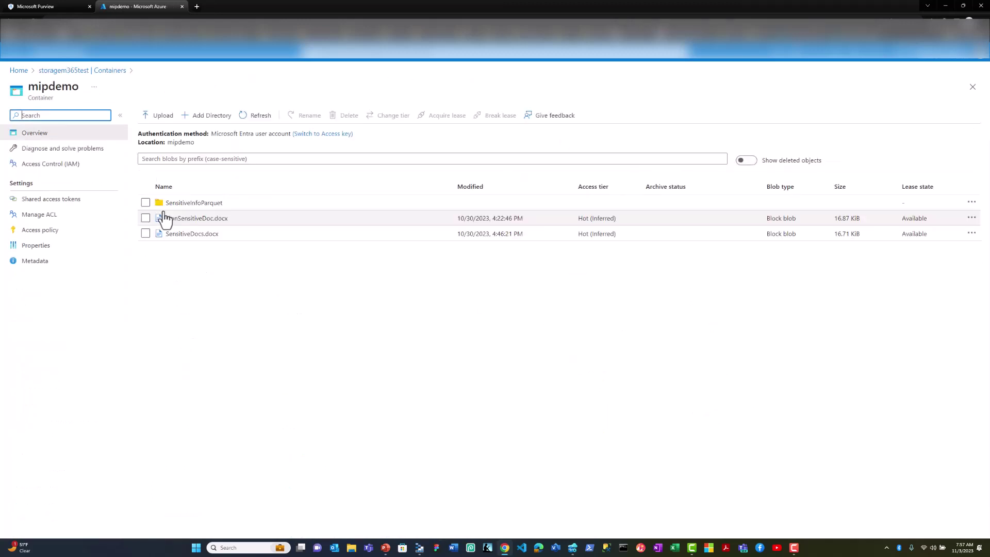
{"action": "left_click", "coordinate": [36, 246]}
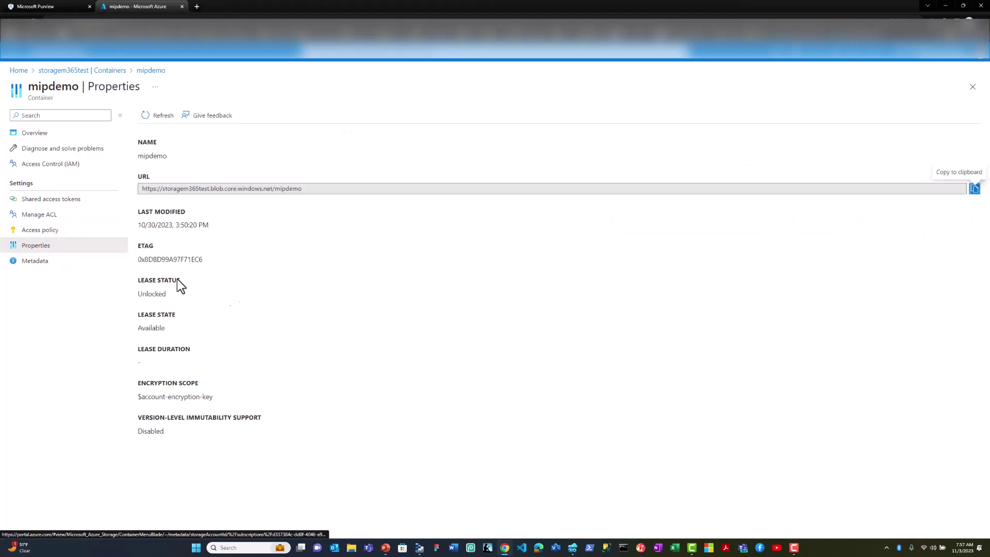
{"action": "left_click", "coordinate": [972, 191]}
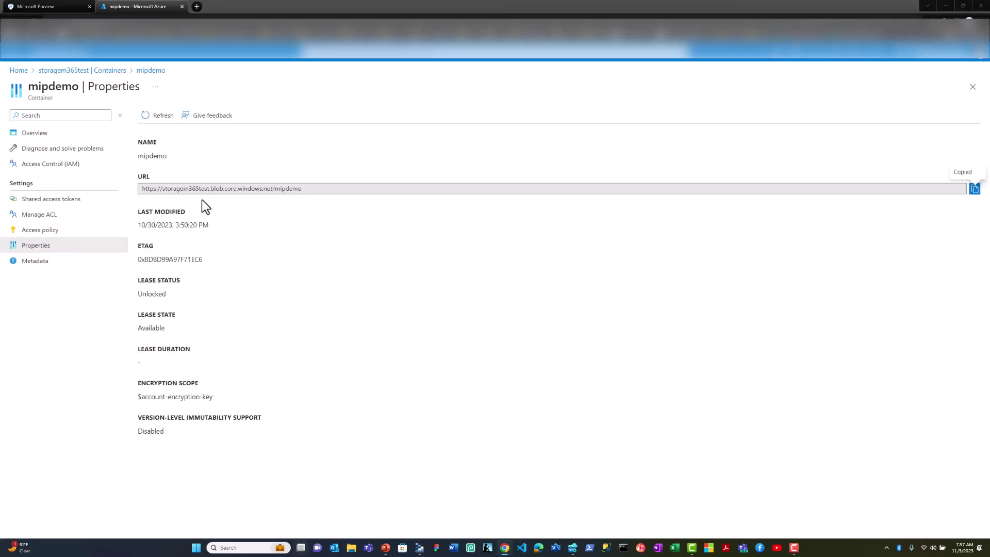
{"action": "key", "text": "super+Tab"}
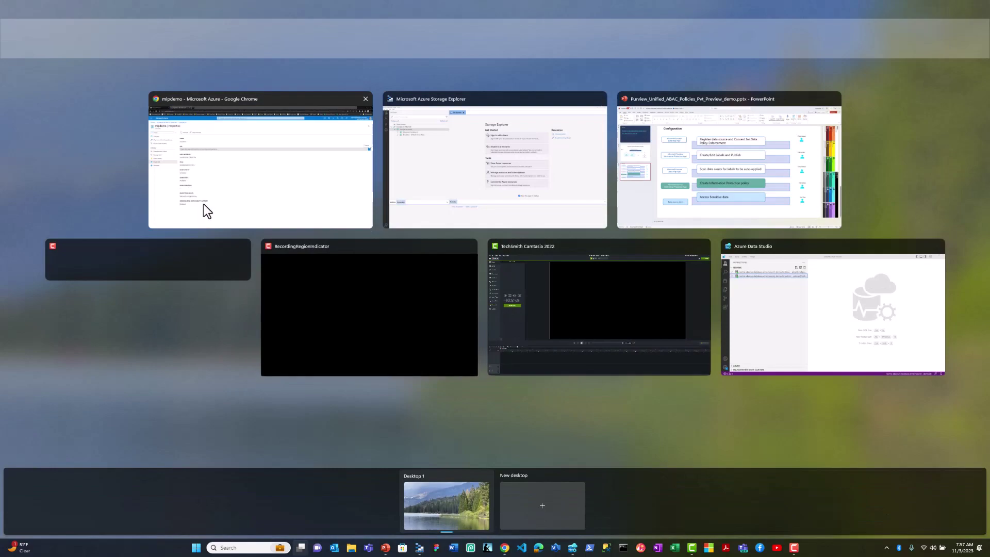
Paste the mipdemo URL, connect it as mipdemo-1, and open SensitiveDocs.docx.
{"action": "left_click", "coordinate": [453, 187]}
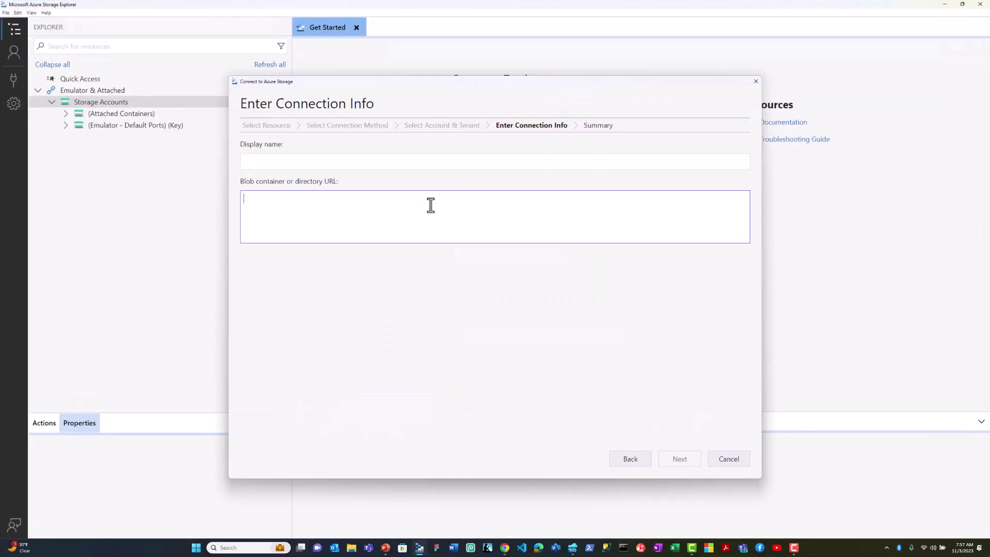
{"action": "key", "text": "ctrl+v"}
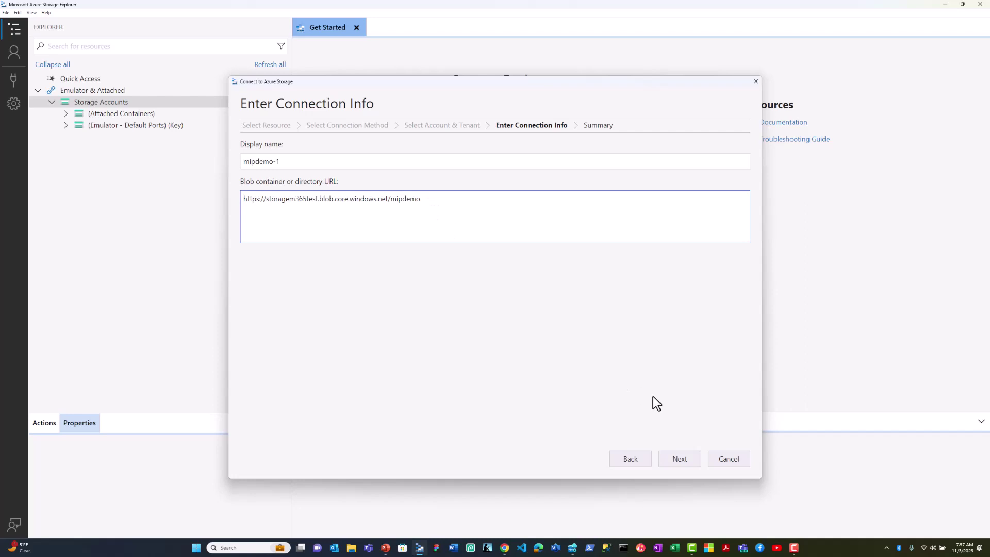
{"action": "left_click", "coordinate": [680, 459]}
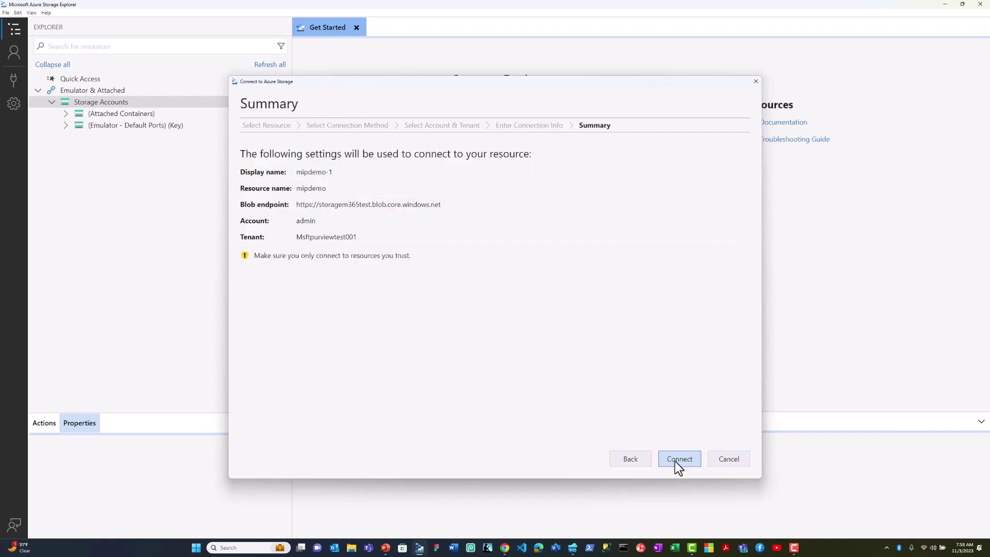
{"action": "left_click", "coordinate": [676, 460]}
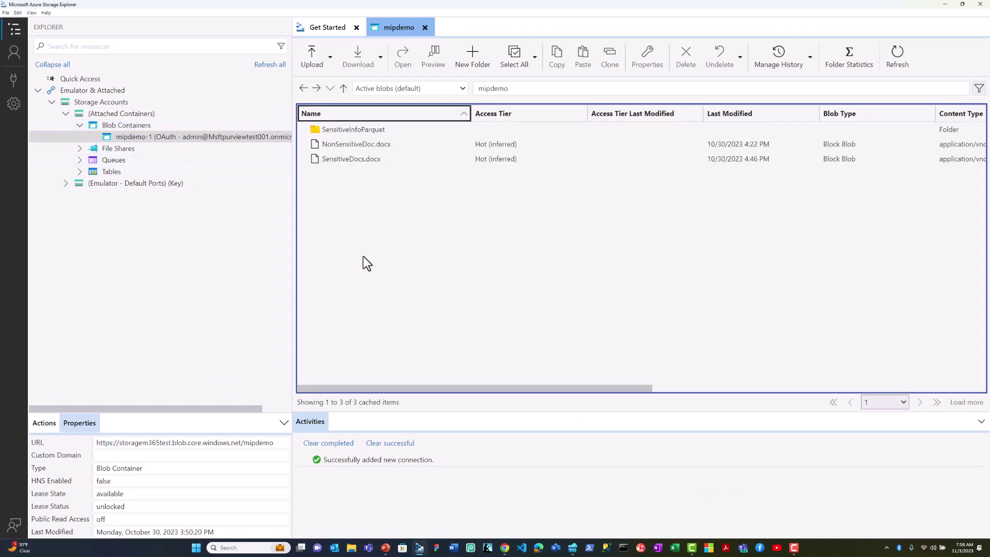
{"action": "double_click", "coordinate": [339, 160]}
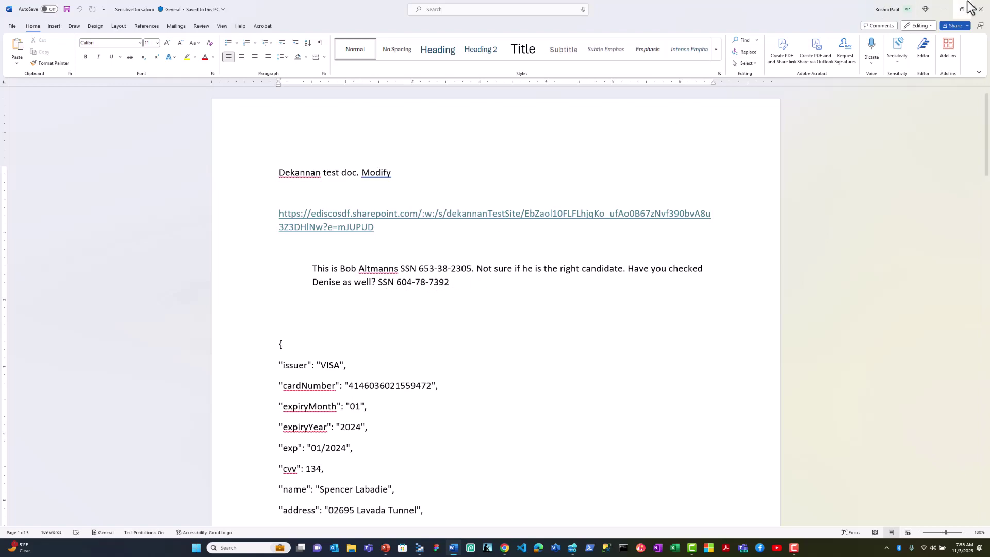
Close SensitiveDocs.docx in Word after reviewing its readable SSNs and card details.
{"action": "left_click", "coordinate": [980, 10]}
Open SensitiveInfo-2022-01.parquet from SensitiveInfoParquet, check its 18 readable records, then close the viewer.
{"action": "double_click", "coordinate": [379, 130]}
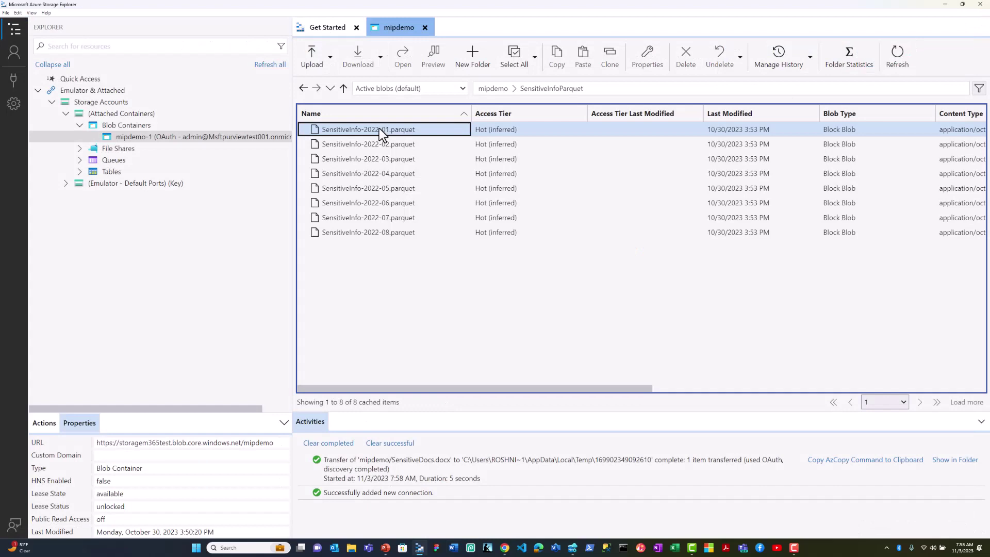
{"action": "left_click", "coordinate": [379, 129]}
{"action": "double_click", "coordinate": [379, 129]}
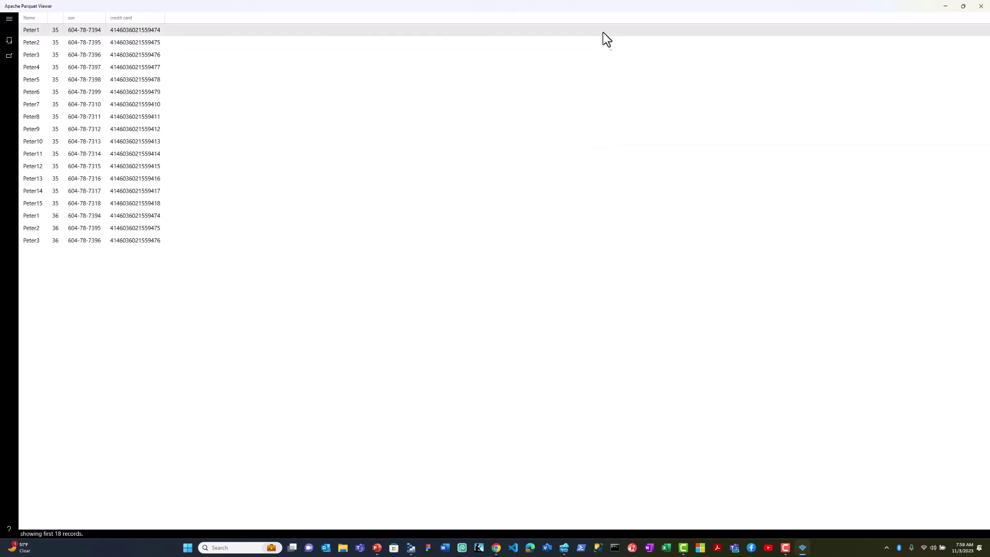
{"action": "left_click", "coordinate": [982, 7]}
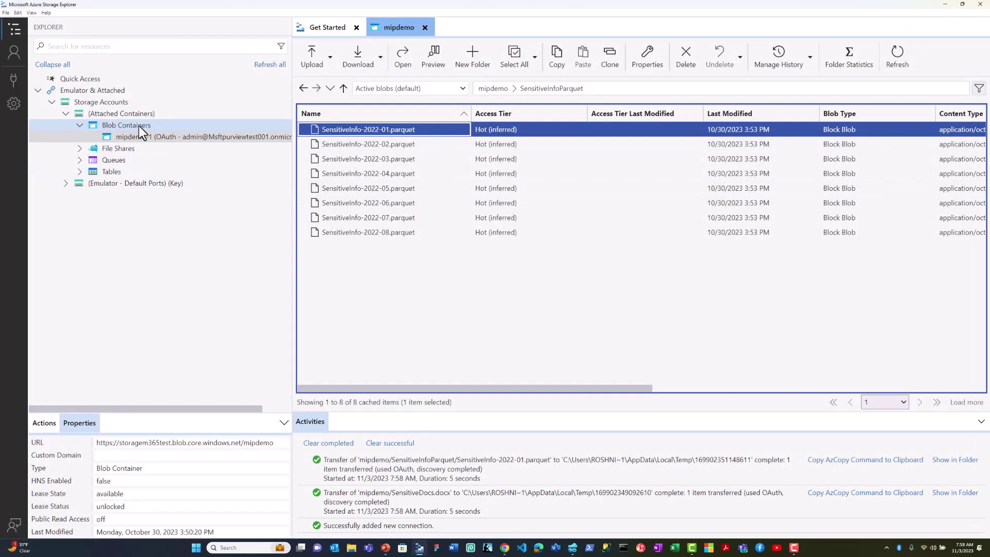
Attach the mipdemo blob container via OAuth as mipdemo-2 using the non-admin user's account and pasted URL.
{"action": "right_click", "coordinate": [139, 126]}
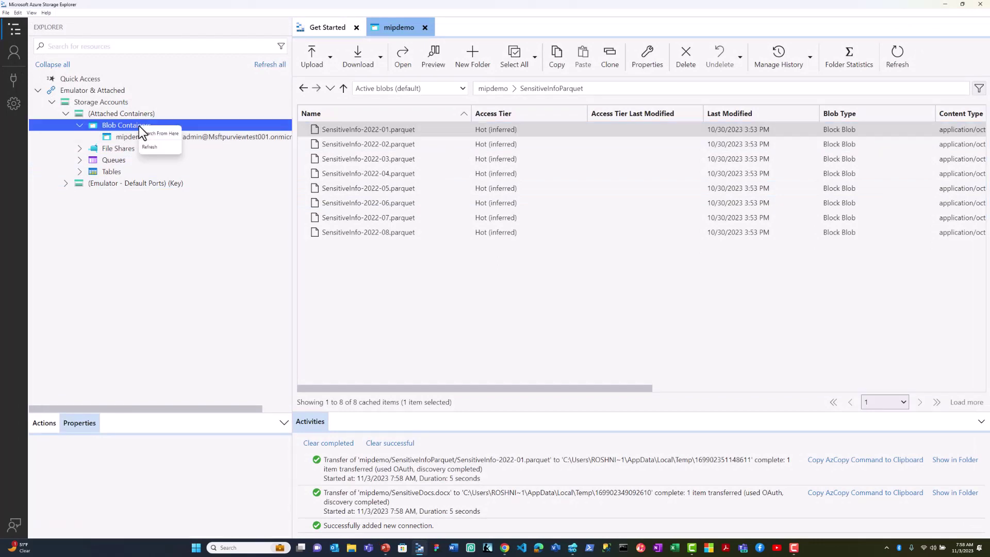
{"action": "right_click", "coordinate": [84, 103]}
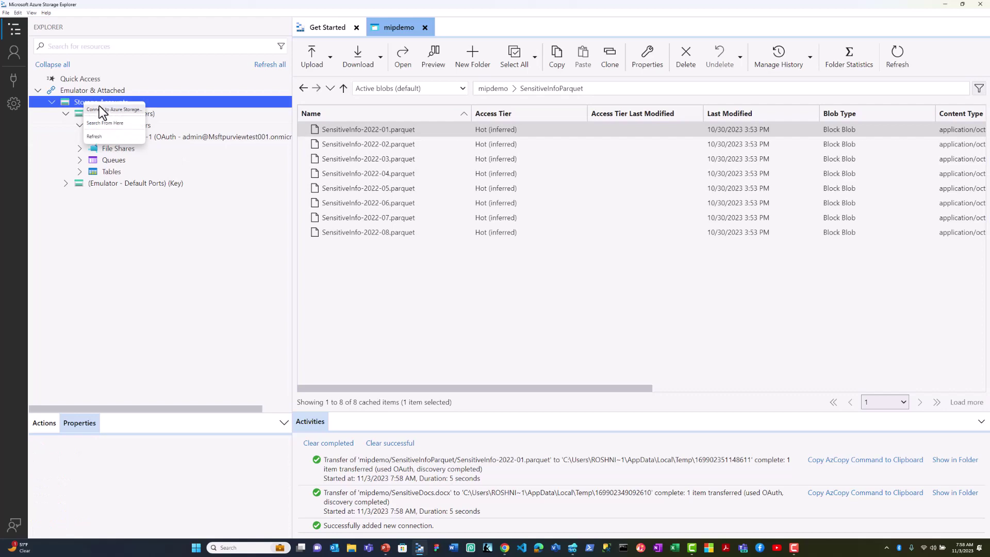
{"action": "left_click", "coordinate": [100, 110]}
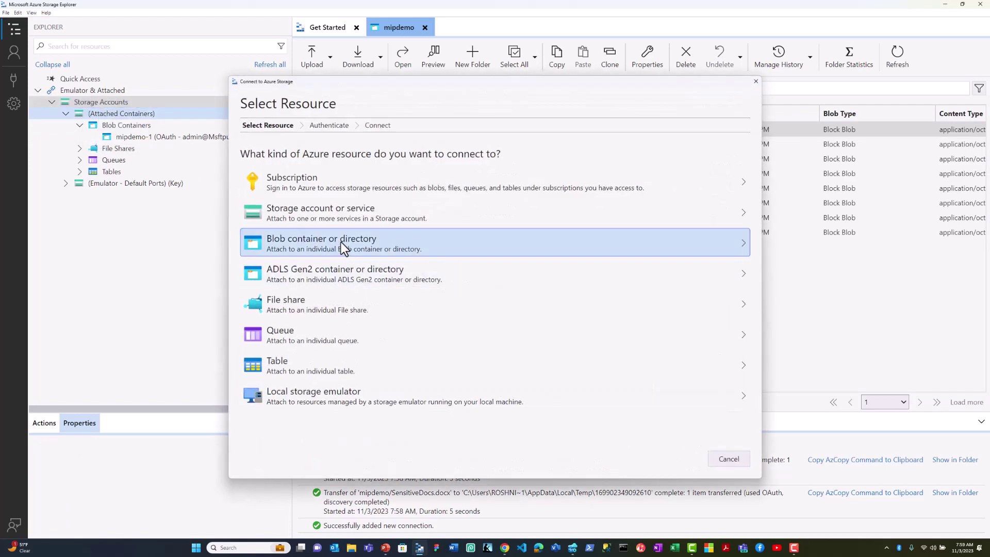
{"action": "left_click", "coordinate": [342, 246]}
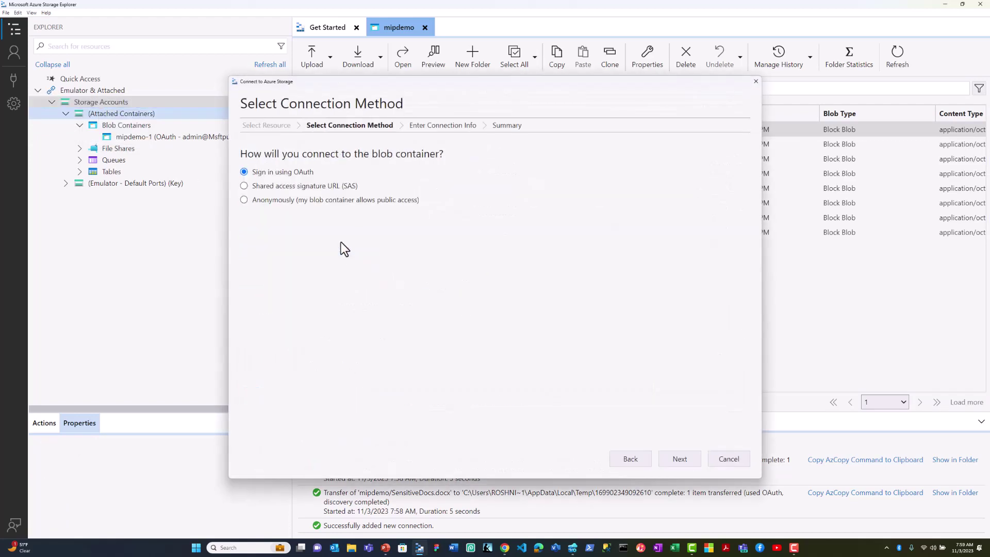
{"action": "left_click", "coordinate": [678, 458]}
{"action": "left_click", "coordinate": [307, 190]}
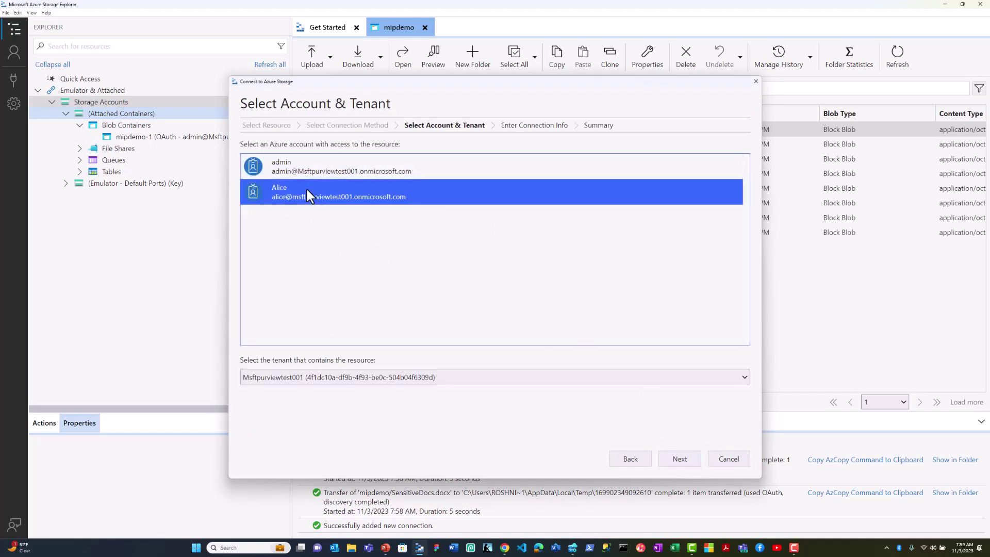
{"action": "left_click", "coordinate": [687, 459]}
{"action": "left_click", "coordinate": [511, 223]}
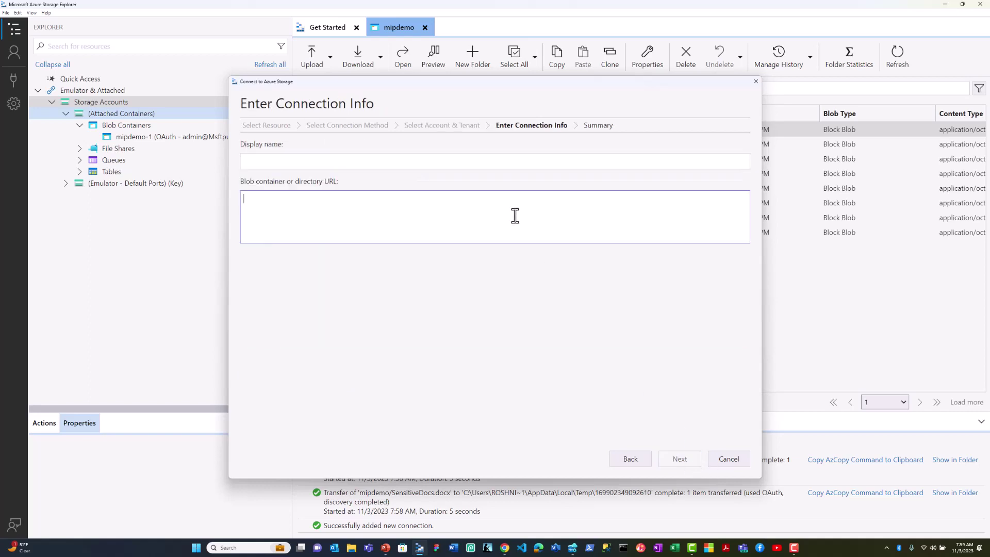
{"action": "key", "text": "ctrl+v"}
{"action": "left_click", "coordinate": [673, 458]}
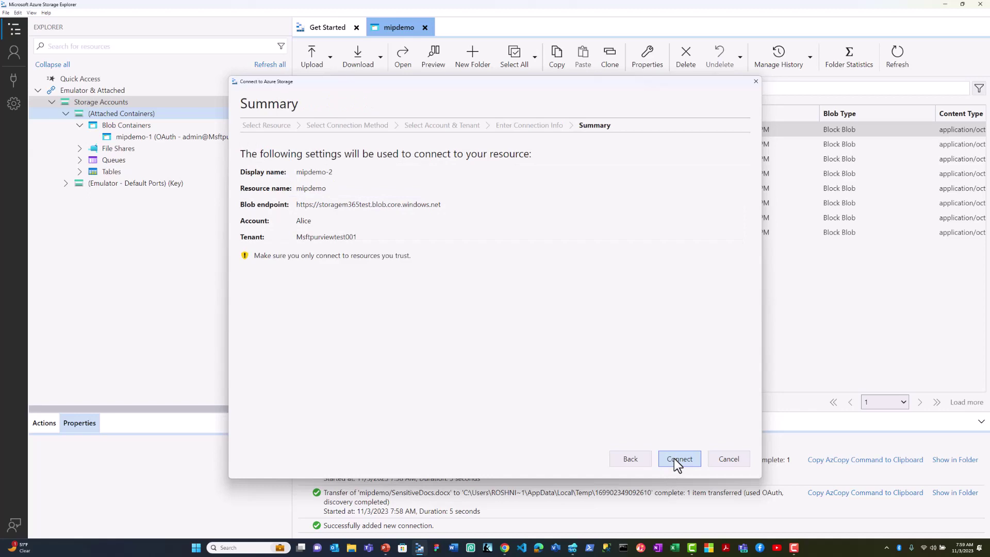
{"action": "left_click", "coordinate": [678, 459]}
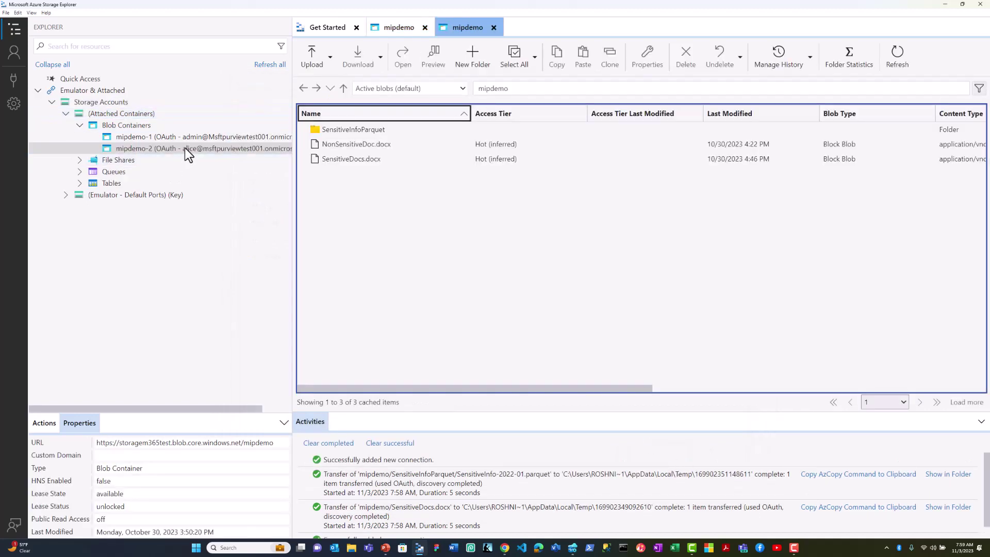
As the non-admin user, open SensitiveDocs.docx (denied, 403), then open NonSensitiveDoc.docx successfully.
{"action": "left_click", "coordinate": [342, 159]}
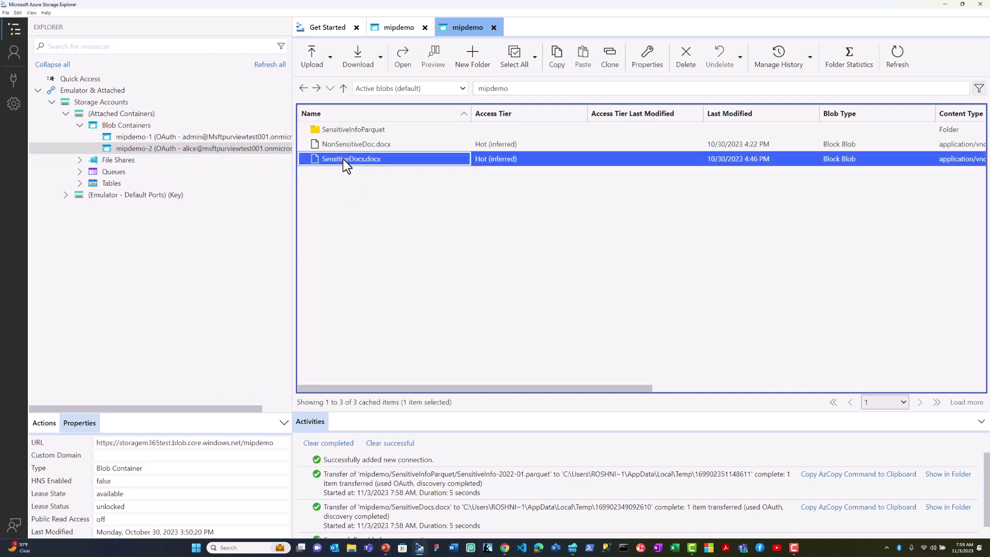
{"action": "double_click", "coordinate": [342, 159]}
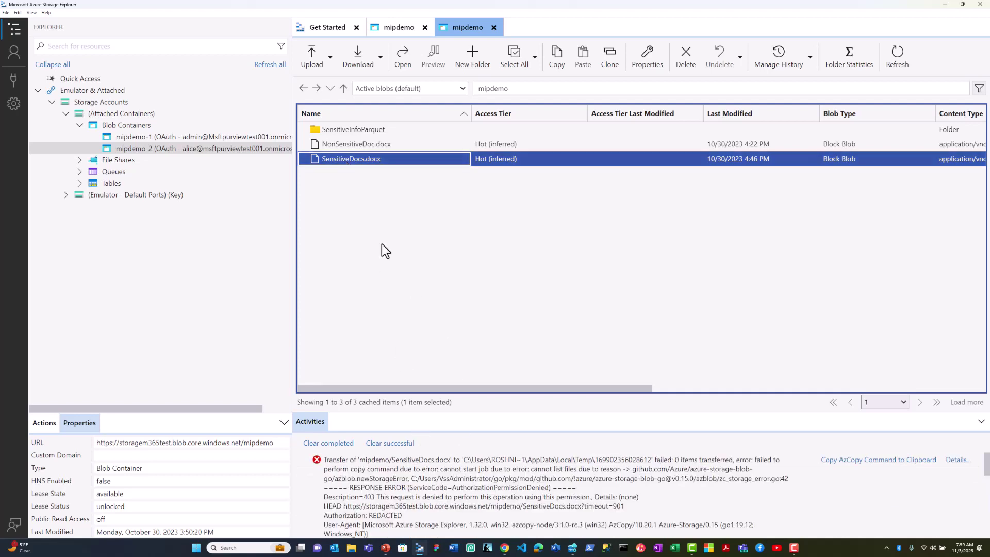
{"action": "left_click", "coordinate": [336, 145]}
{"action": "double_click", "coordinate": [336, 144]}
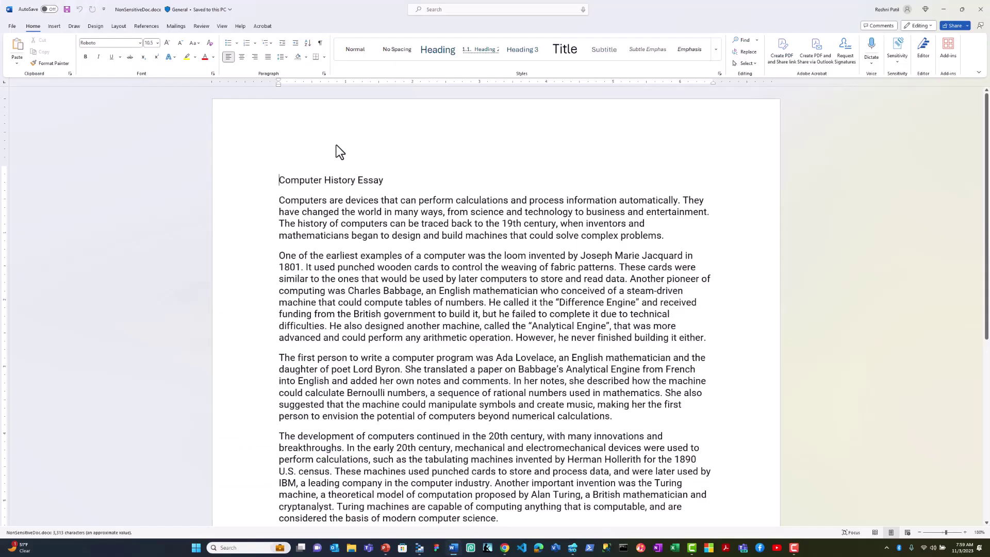
Close Word and Storage Explorer, returning to the Microsoft Purview page.
{"action": "left_click", "coordinate": [980, 9]}
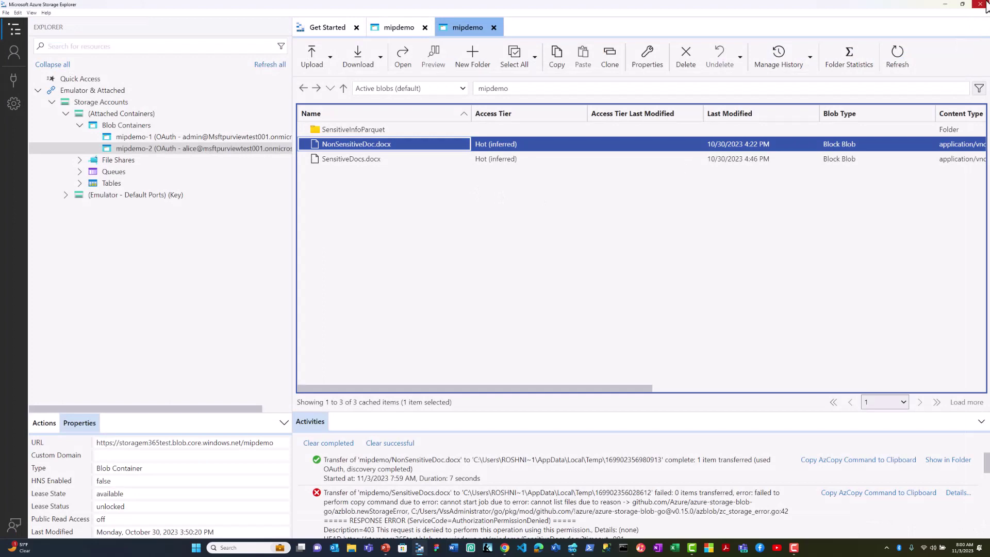
{"action": "left_click", "coordinate": [982, 5]}
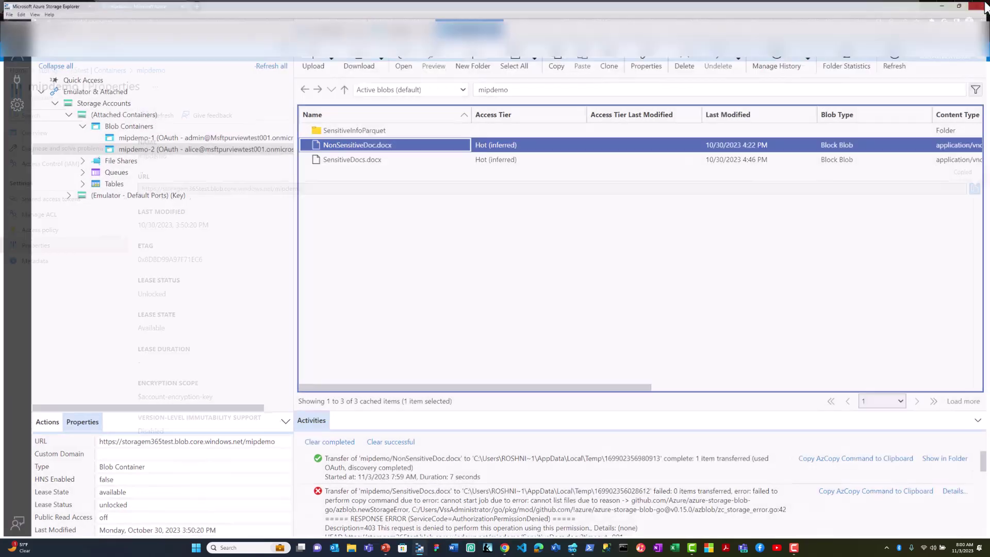
{"action": "left_click", "coordinate": [54, 6]}
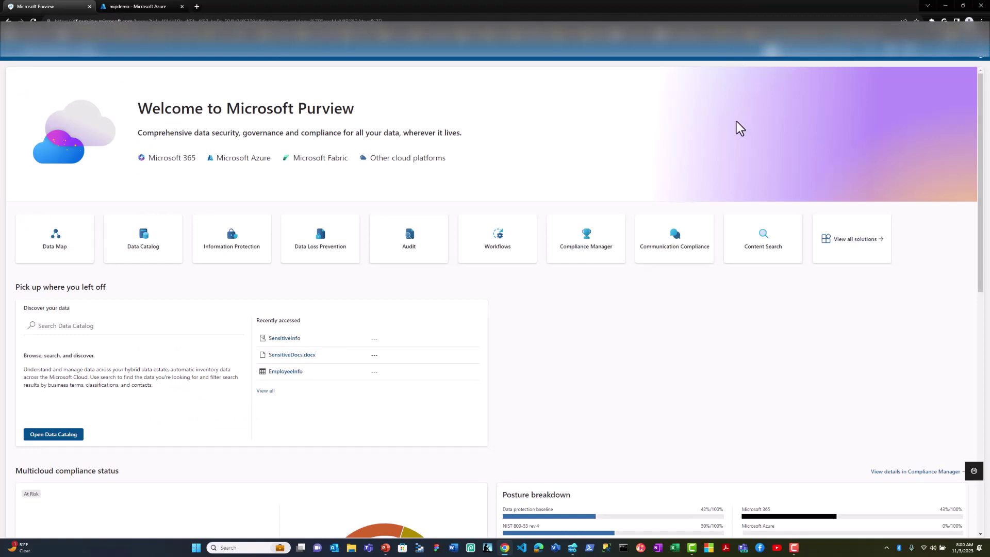
Start a new query on the admin server connection in Azure Data Studio.
{"action": "left_click", "coordinate": [572, 548]}
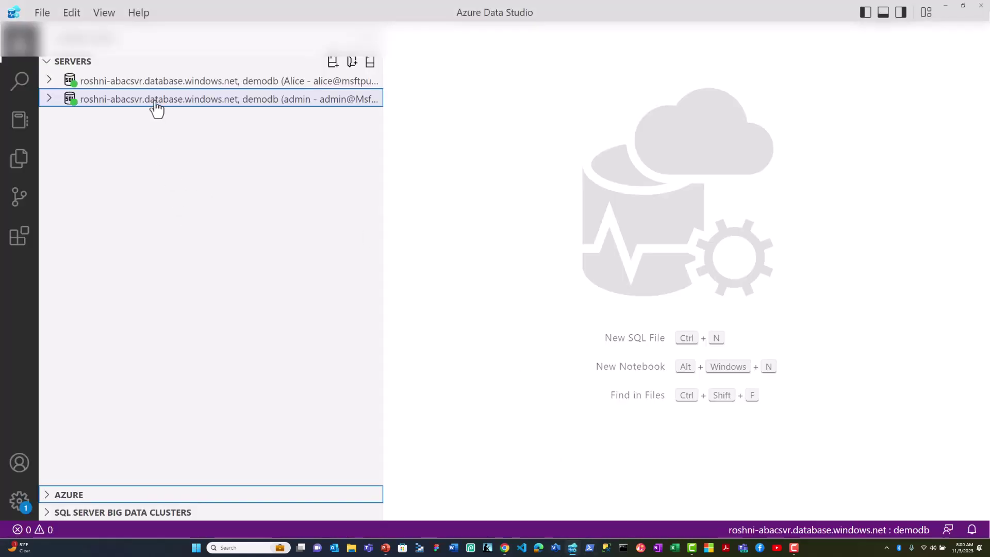
{"action": "left_click", "coordinate": [135, 83]}
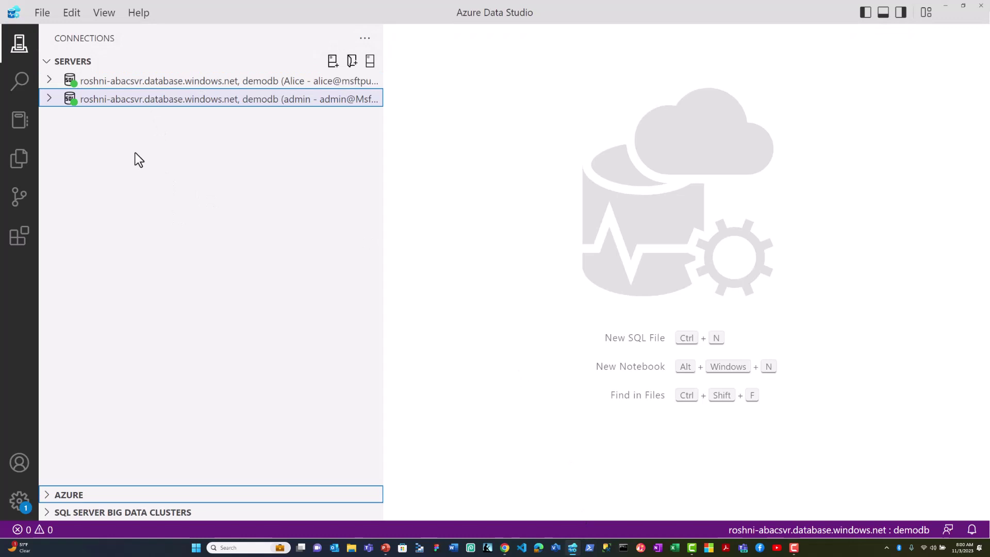
{"action": "right_click", "coordinate": [124, 106]}
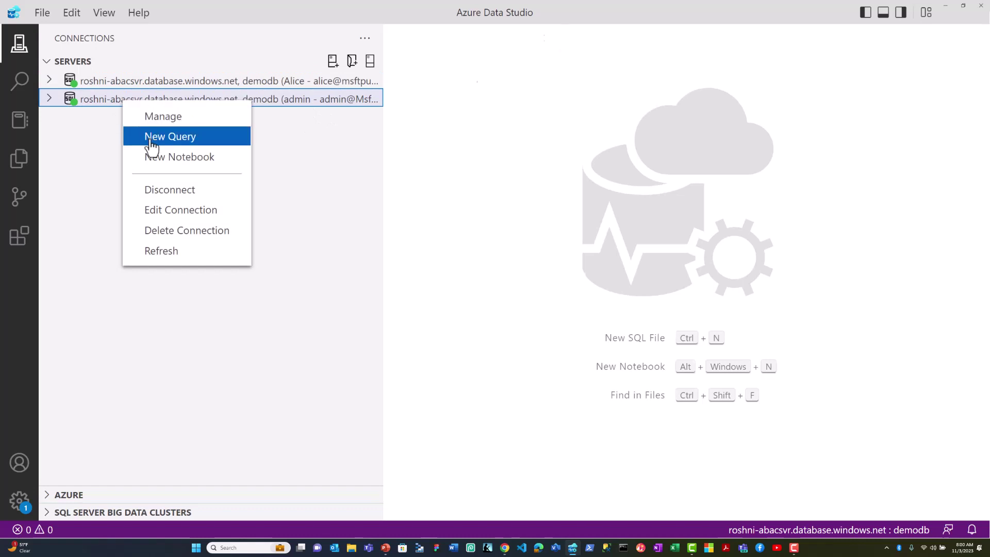
{"action": "left_click", "coordinate": [147, 137]}
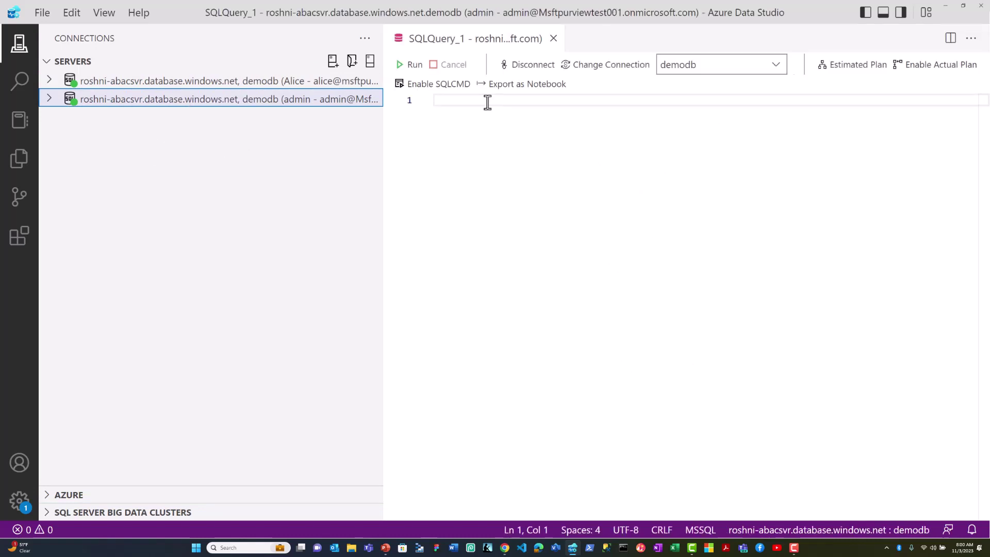
Run Select * From EmployeeInfo, returning 17 rows with readable SSN and CreditCard columns.
{"action": "type", "text": "Selec"}
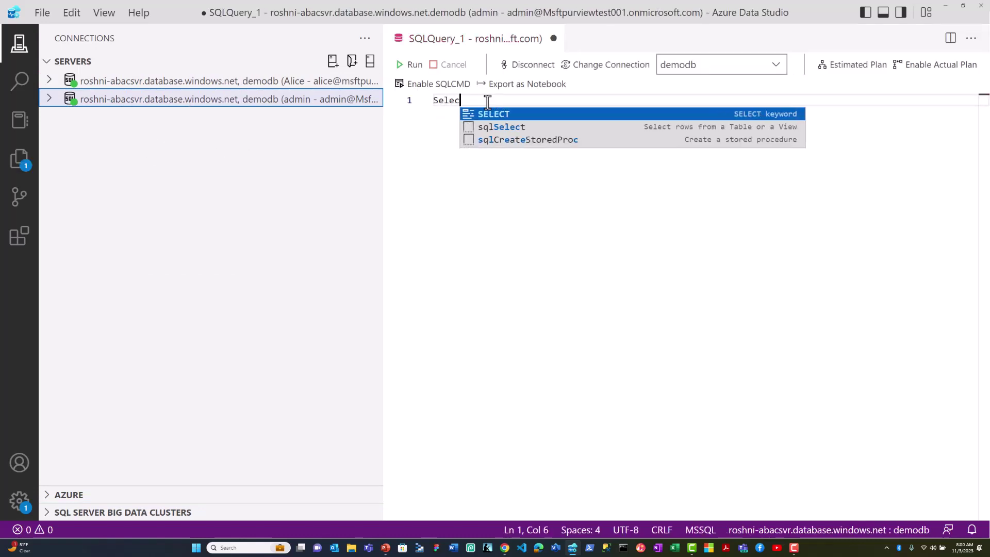
{"action": "type", "text": "t * From EmployeeInfo"}
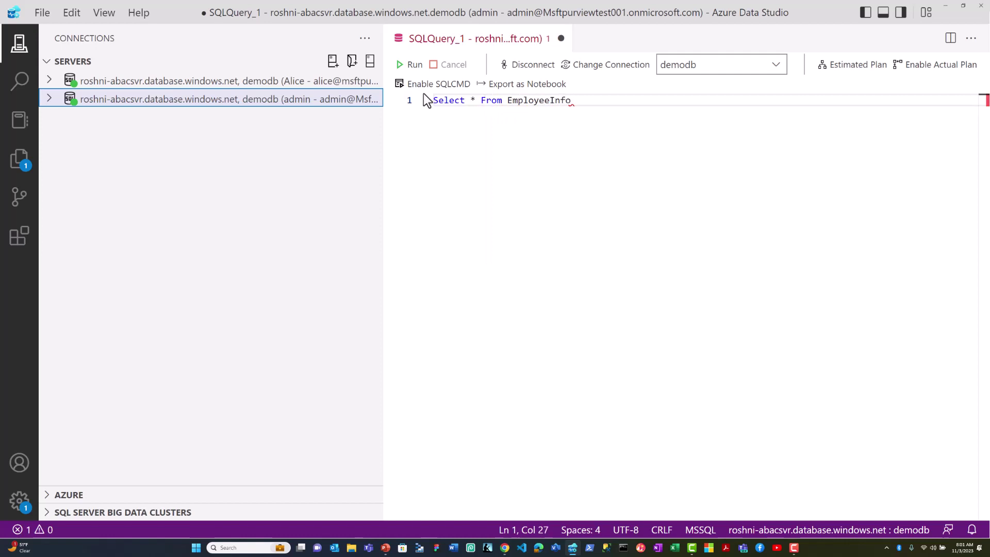
{"action": "left_click", "coordinate": [411, 66]}
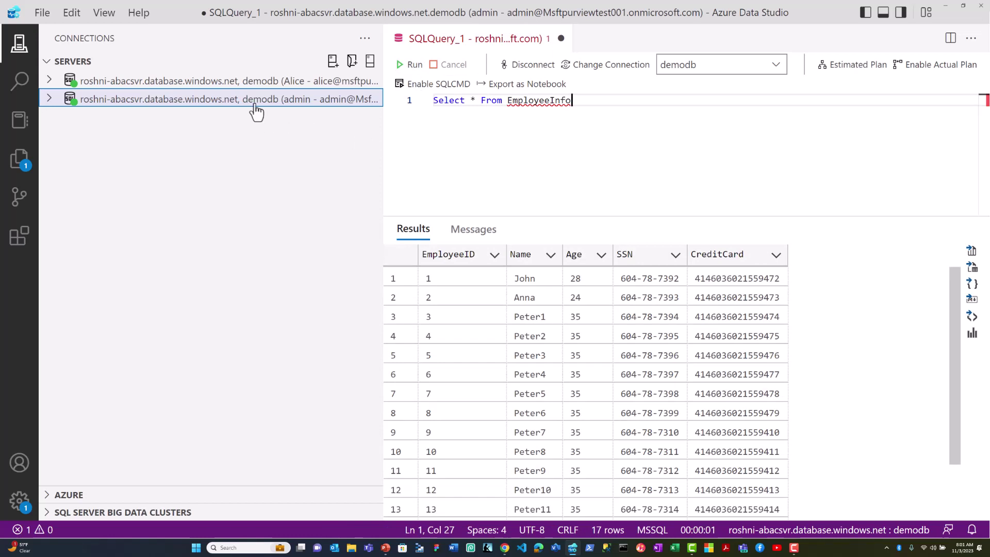
{"action": "mouse_move", "coordinate": [548, 102]}
{"action": "left_click", "coordinate": [239, 81]}
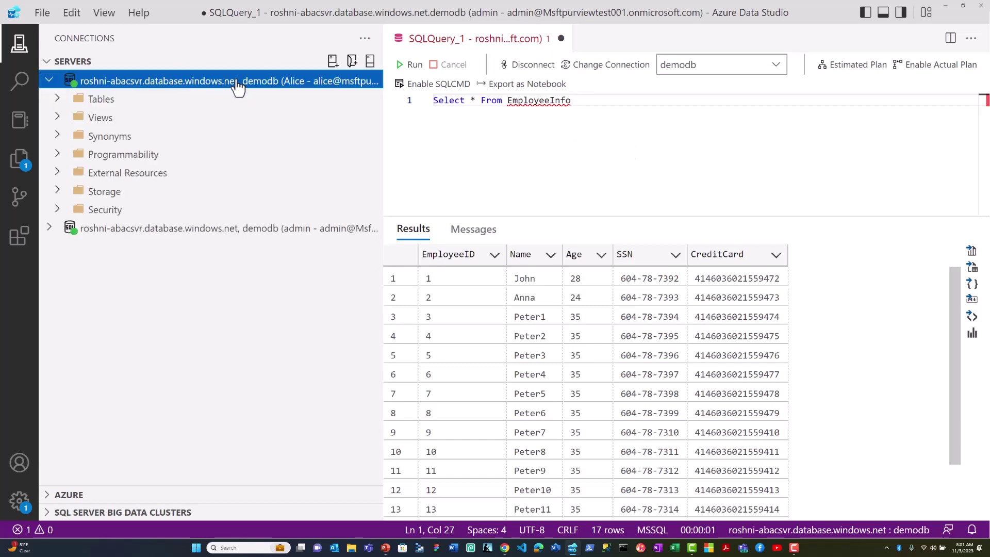
In a new query on the restricted user's connection, run Select * from EmployeeInfo.
{"action": "right_click", "coordinate": [238, 83]}
{"action": "left_click", "coordinate": [273, 115]}
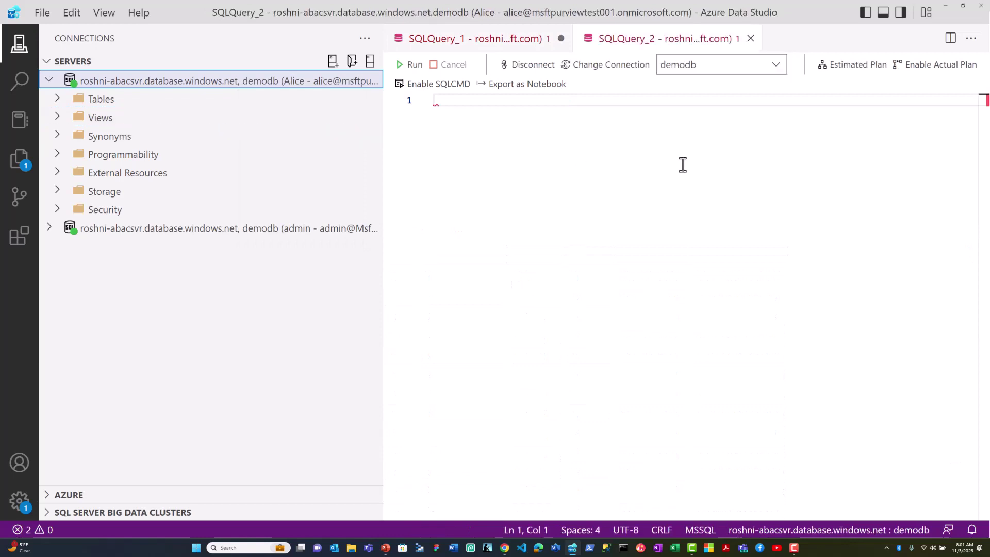
{"action": "type", "text": "Select "}
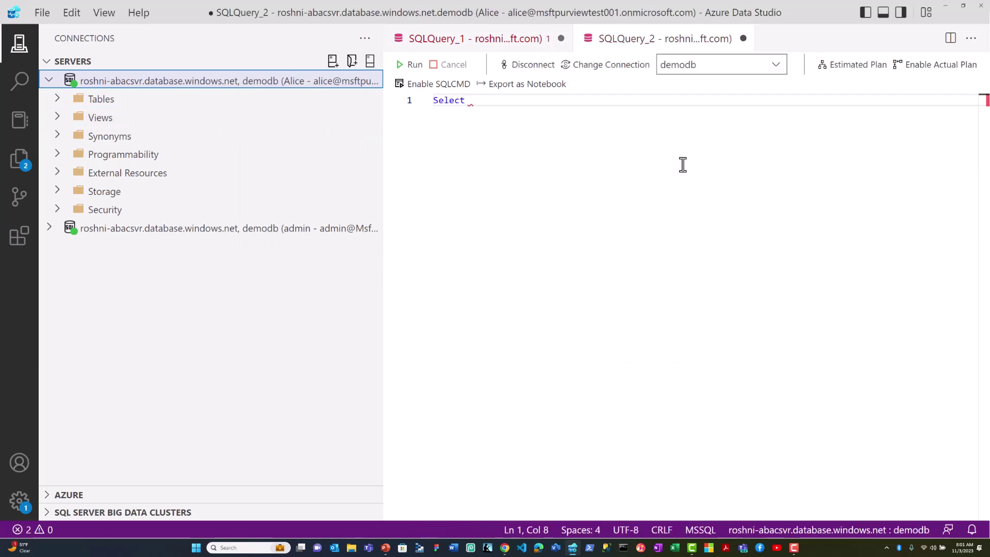
{"action": "type", "text": "* from Emp"}
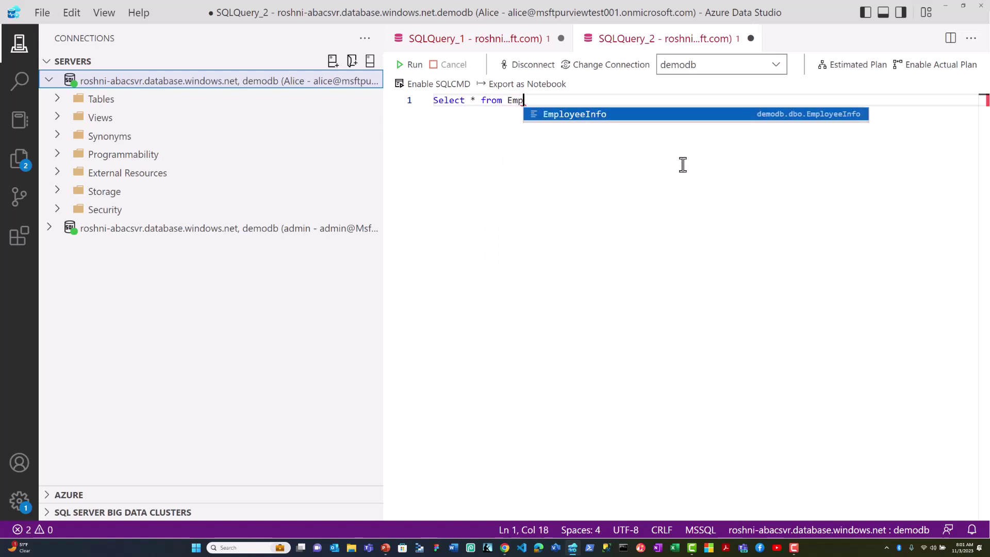
{"action": "type", "text": "loyeeInfo"}
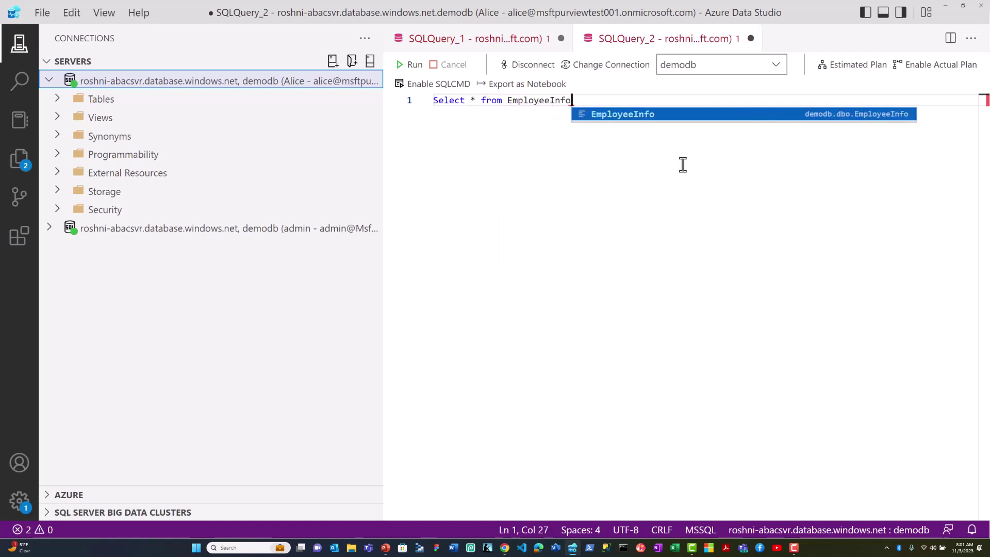
{"action": "left_click", "coordinate": [623, 118]}
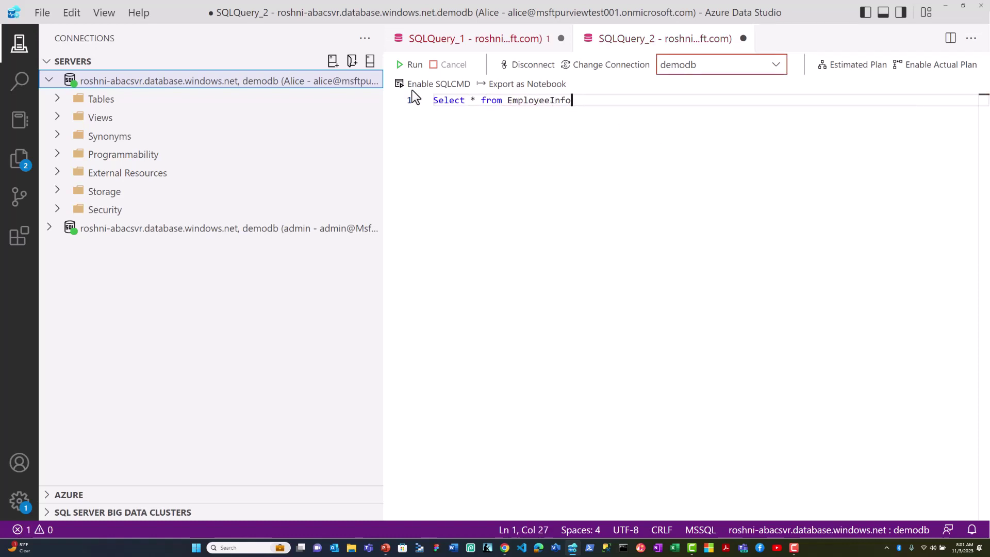
{"action": "left_click", "coordinate": [411, 65]}
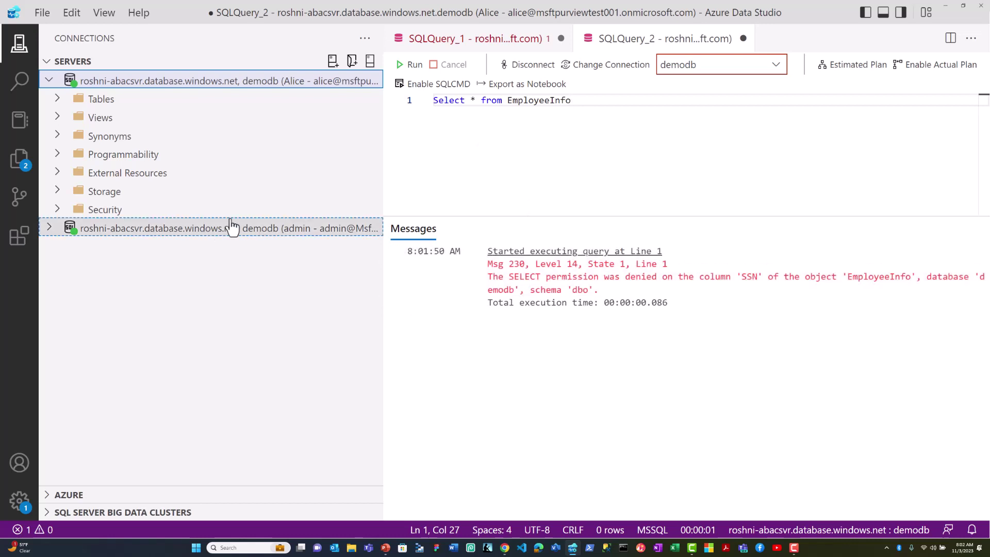
Change the restricted query to Select Name from EmployeeInfo and run it to return the 17 names.
{"action": "left_click", "coordinate": [509, 51]}
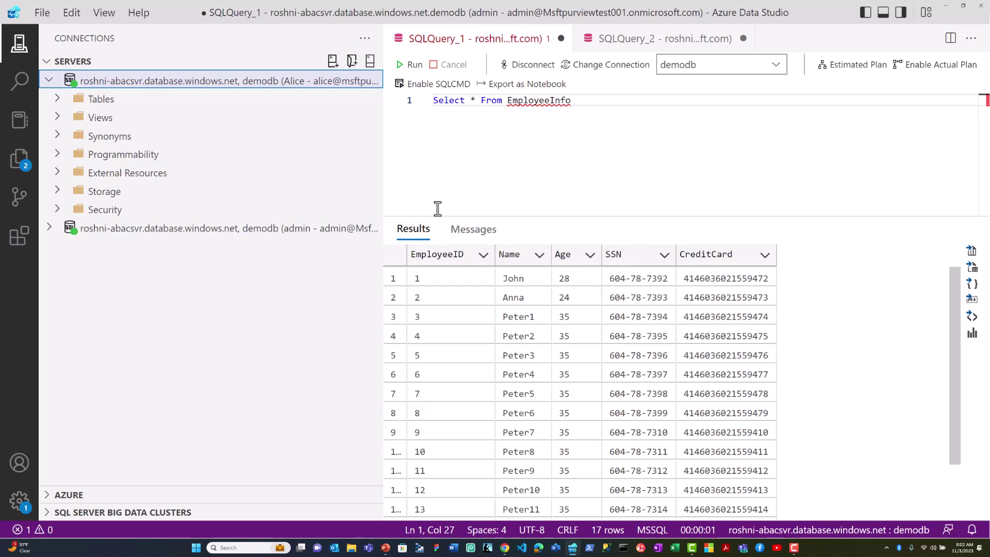
{"action": "left_click", "coordinate": [620, 48]}
{"action": "double_click", "coordinate": [524, 100]}
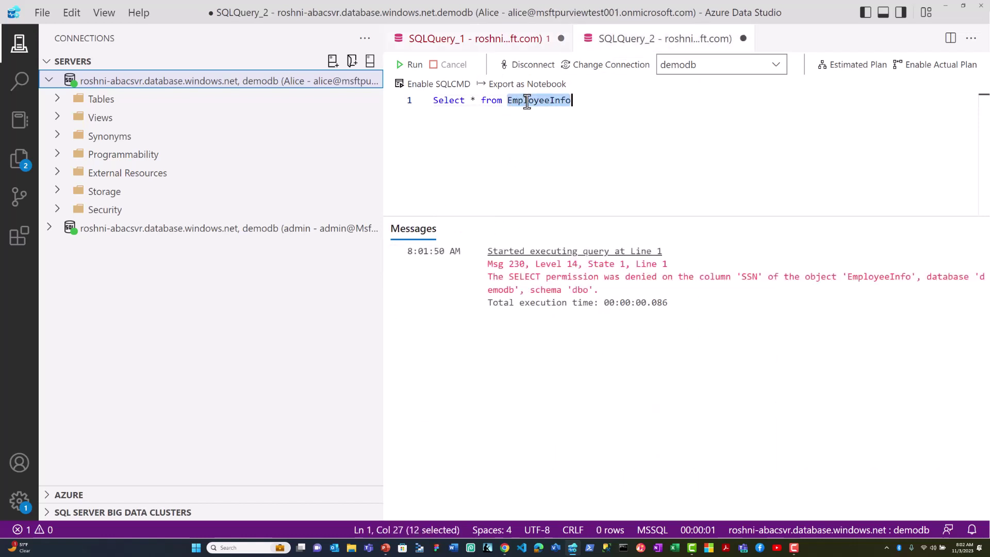
{"action": "left_click", "coordinate": [474, 100]}
{"action": "key", "text": "BackSpace"}
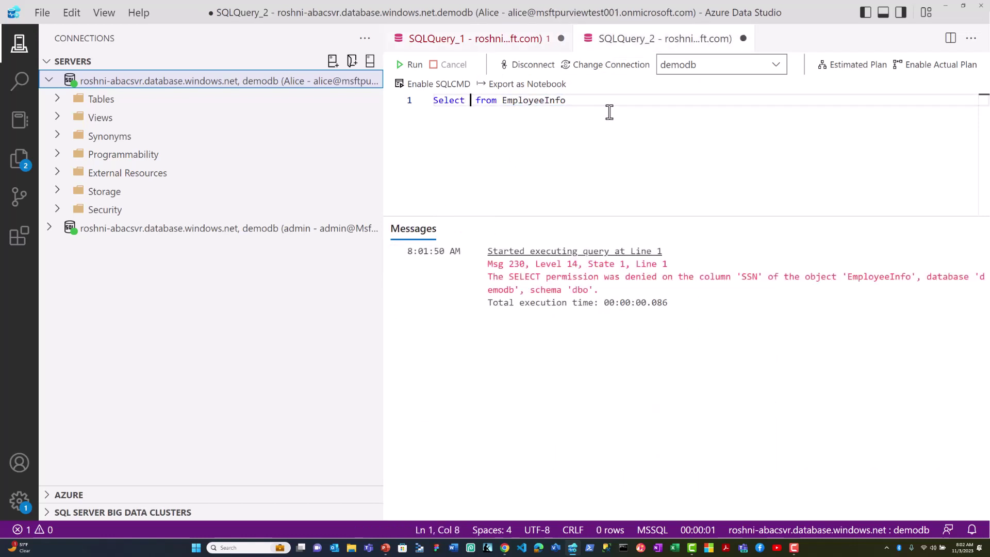
{"action": "type", "text": "Name"}
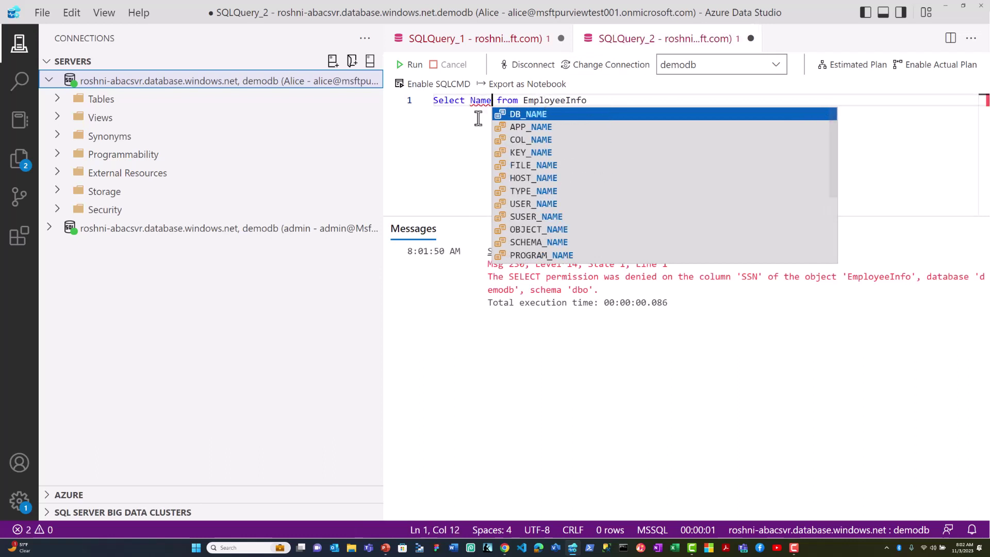
{"action": "left_click", "coordinate": [469, 123]}
{"action": "left_click", "coordinate": [407, 67]}
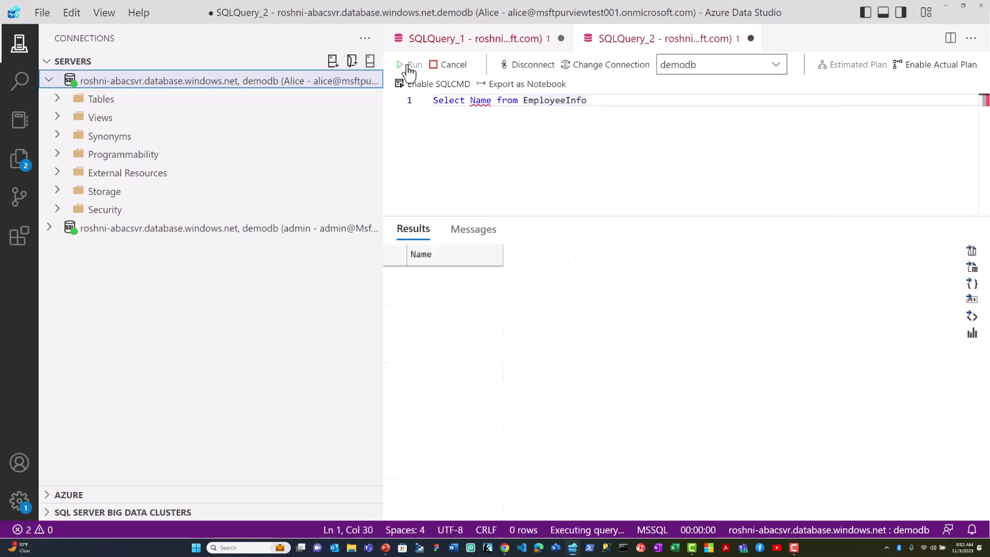